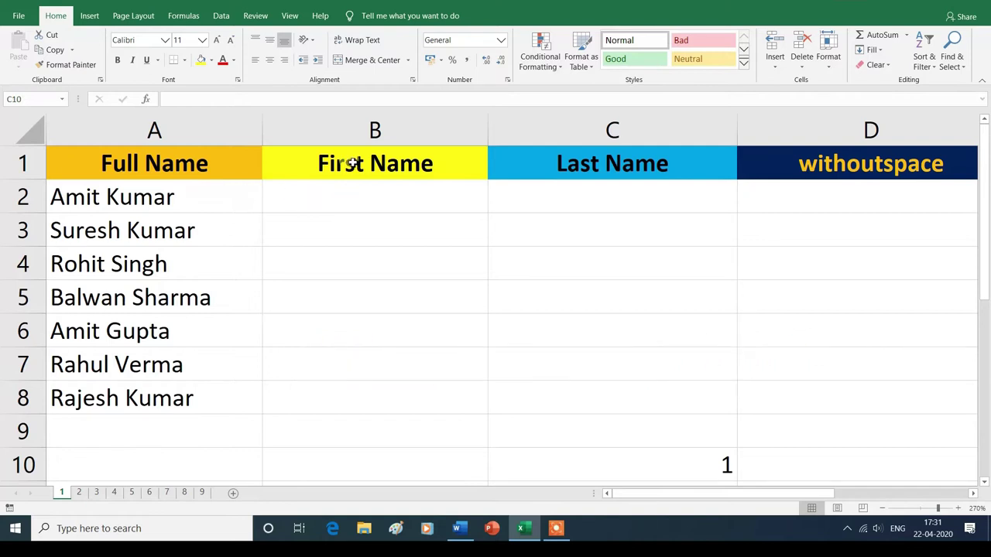
Enter Amit in B2 as the first-name example, then try a Ctrl+E Flash Fill and undo it.
{"action": "left_click", "coordinate": [361, 199]}
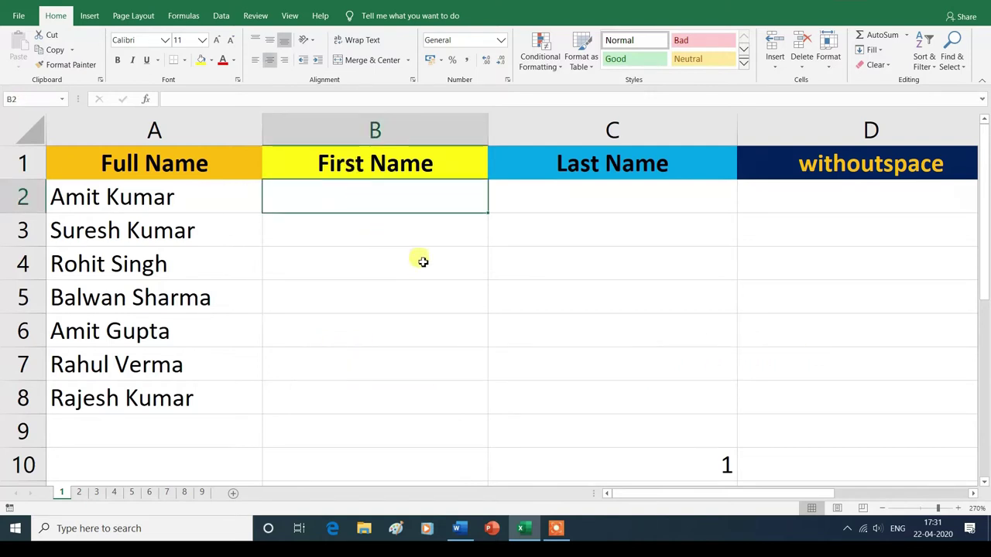
{"action": "type", "text": "Amit"}
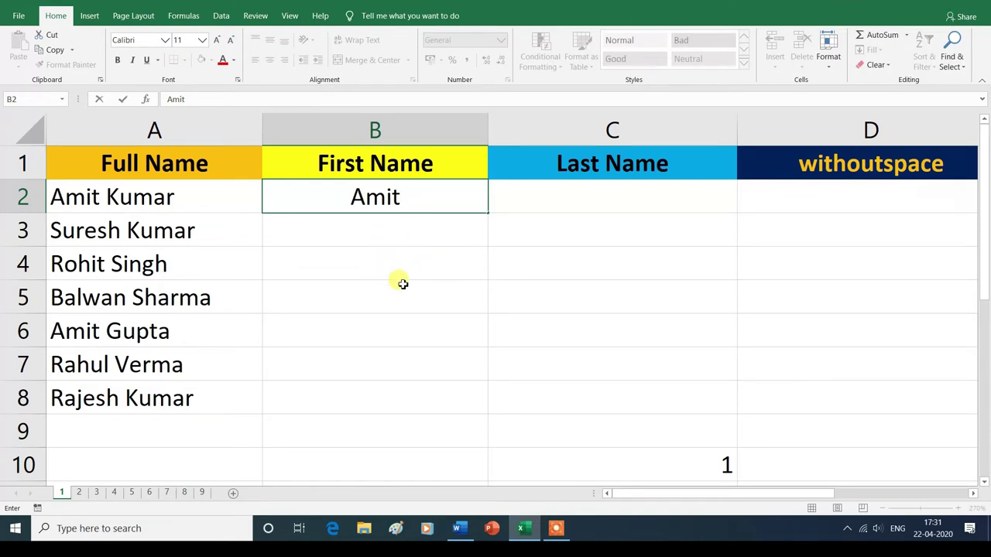
{"action": "key", "text": "Return"}
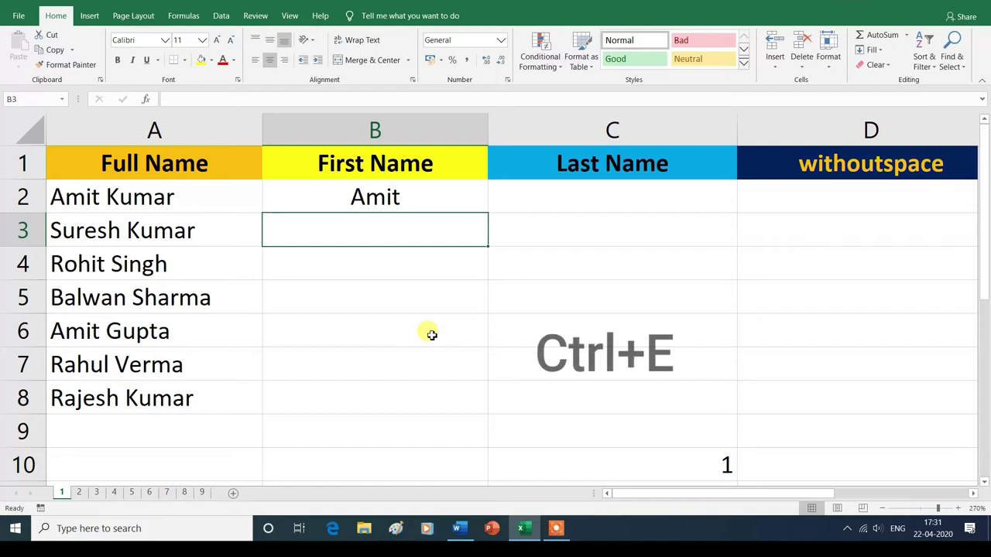
{"action": "key", "text": "ctrl+e"}
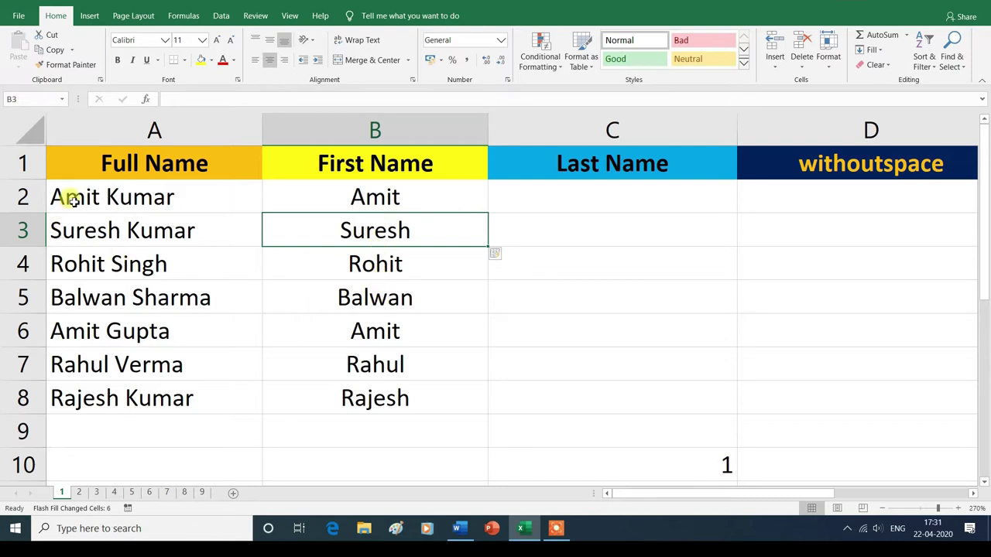
{"action": "left_click", "coordinate": [342, 467]}
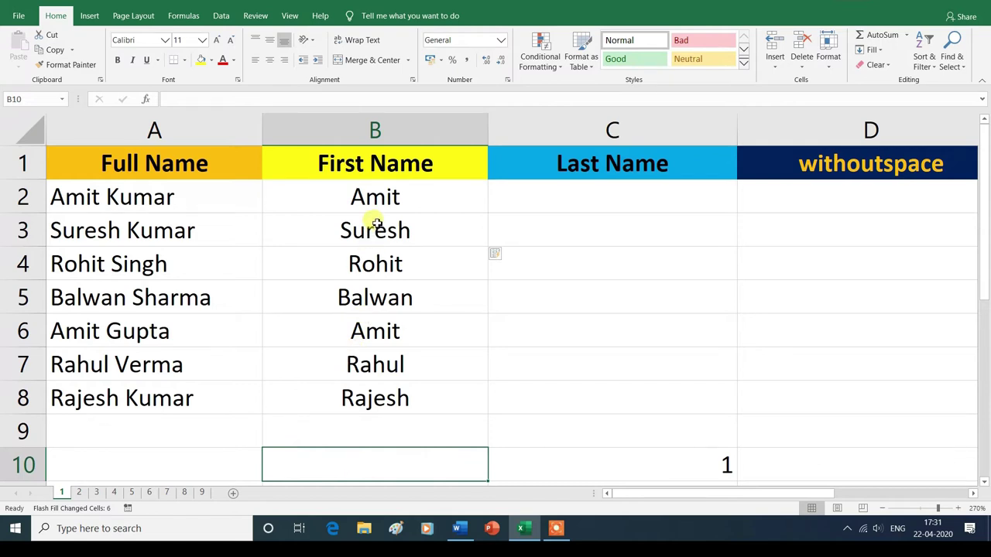
{"action": "key", "text": "ctrl+z"}
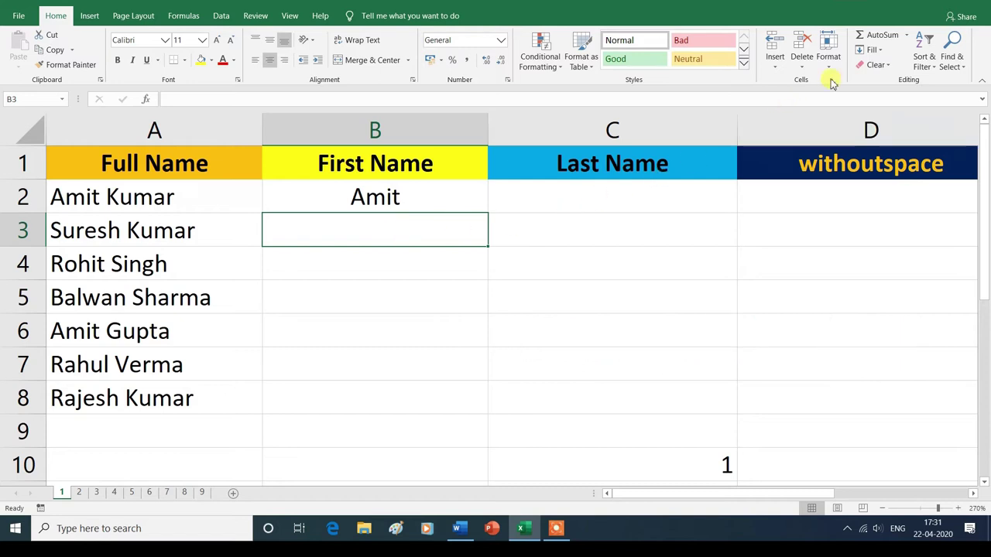
Try Flash Fill from Home > Fill and undo it, then fill B3:B8 with Data > Flash Fill.
{"action": "left_click", "coordinate": [874, 49]}
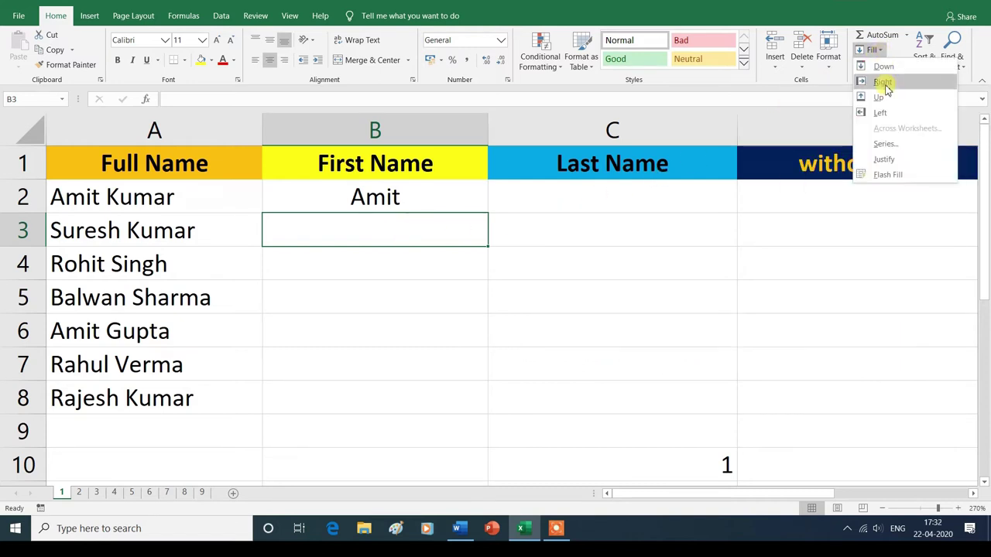
{"action": "left_click", "coordinate": [890, 177]}
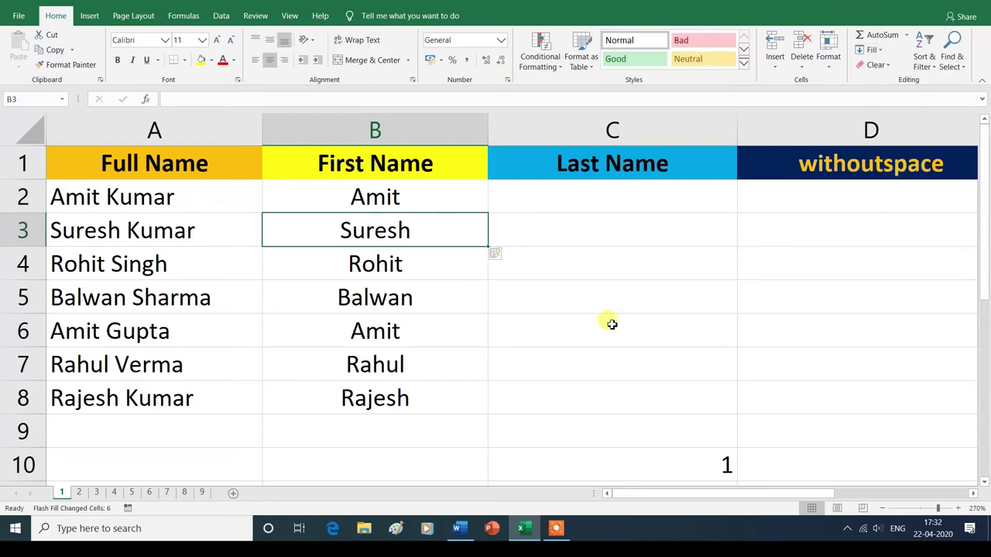
{"action": "left_click", "coordinate": [393, 461]}
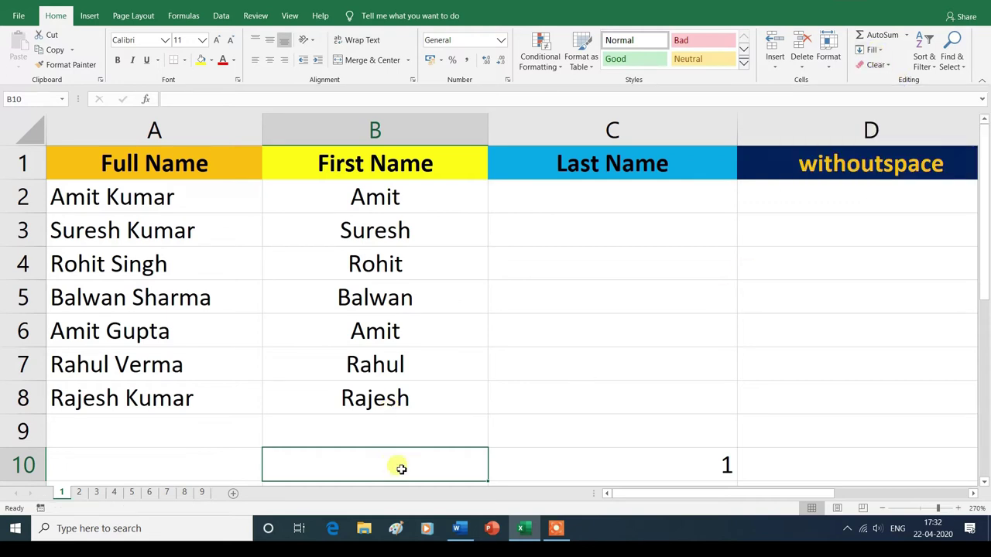
{"action": "key", "text": "ctrl+z"}
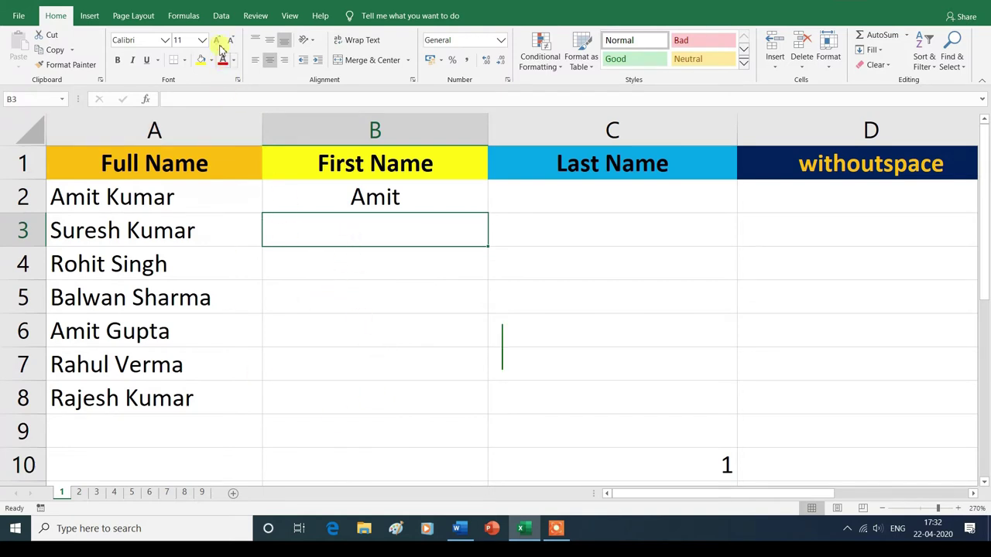
{"action": "left_click", "coordinate": [222, 15]}
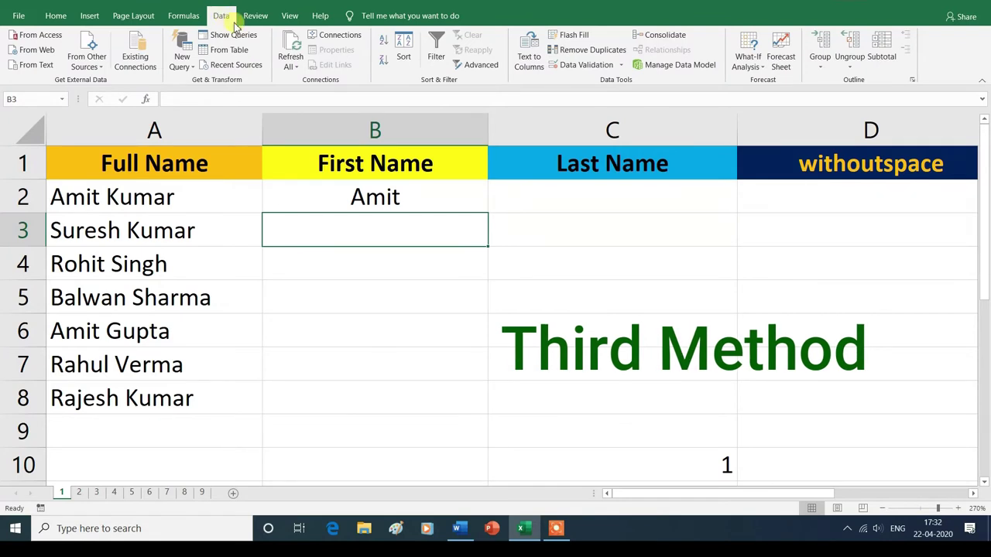
{"action": "left_click", "coordinate": [577, 40]}
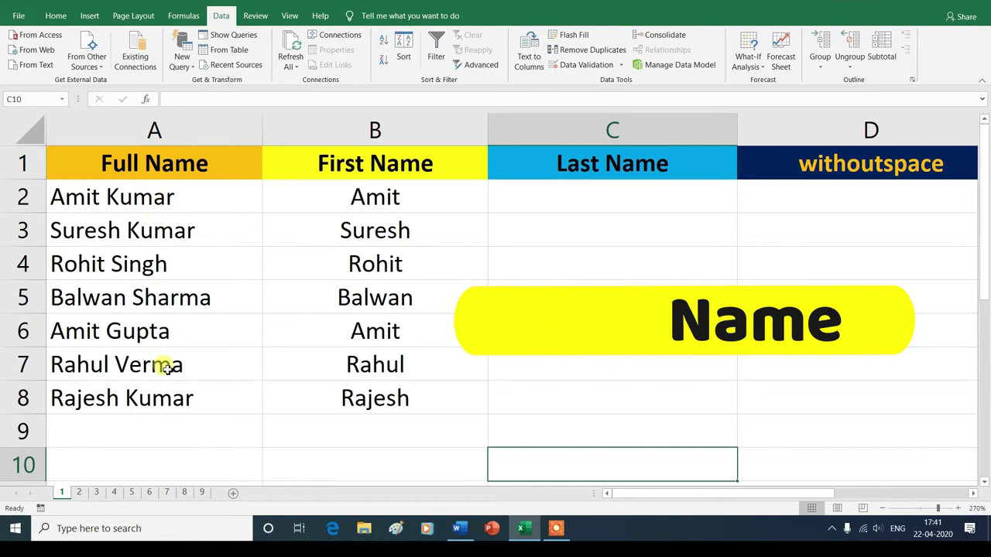
Enter Kumar in C2 and Flash Fill the remaining surnames down to C8.
{"action": "left_click", "coordinate": [601, 202]}
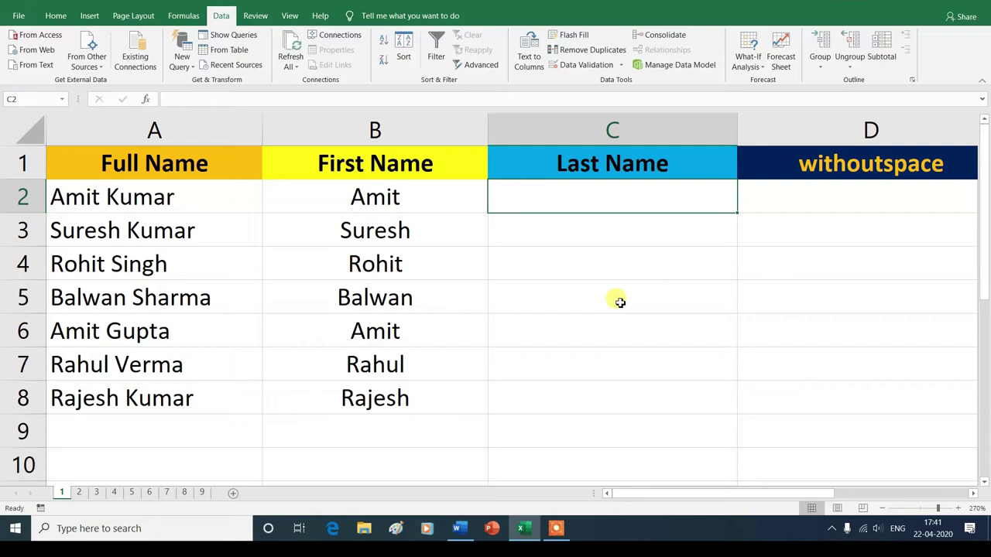
{"action": "type", "text": "Kumar"}
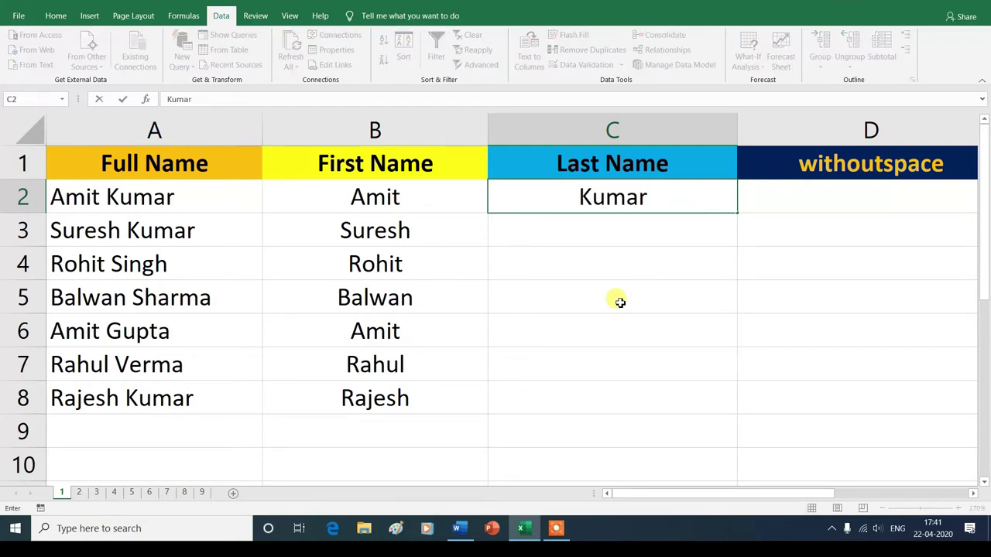
{"action": "key", "text": "Return"}
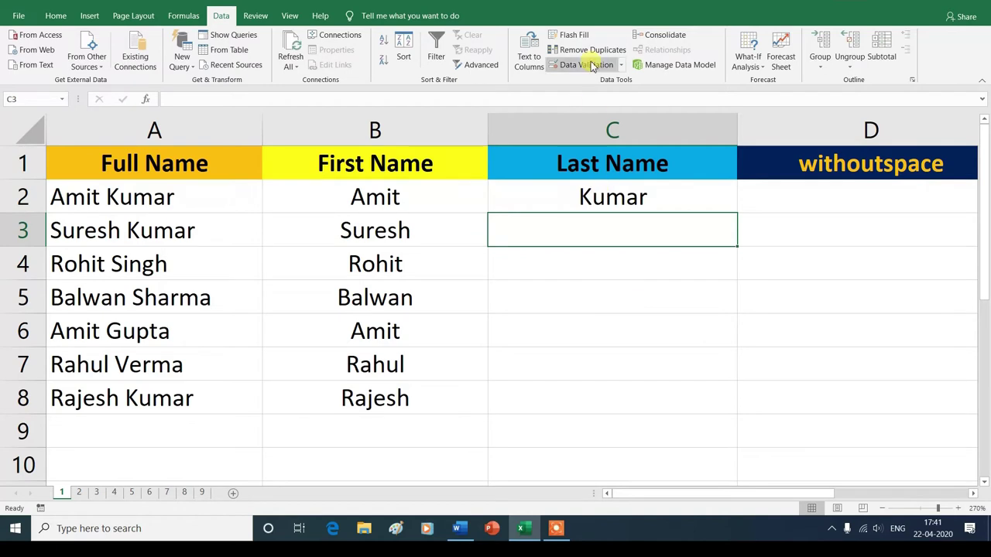
{"action": "left_click", "coordinate": [575, 39]}
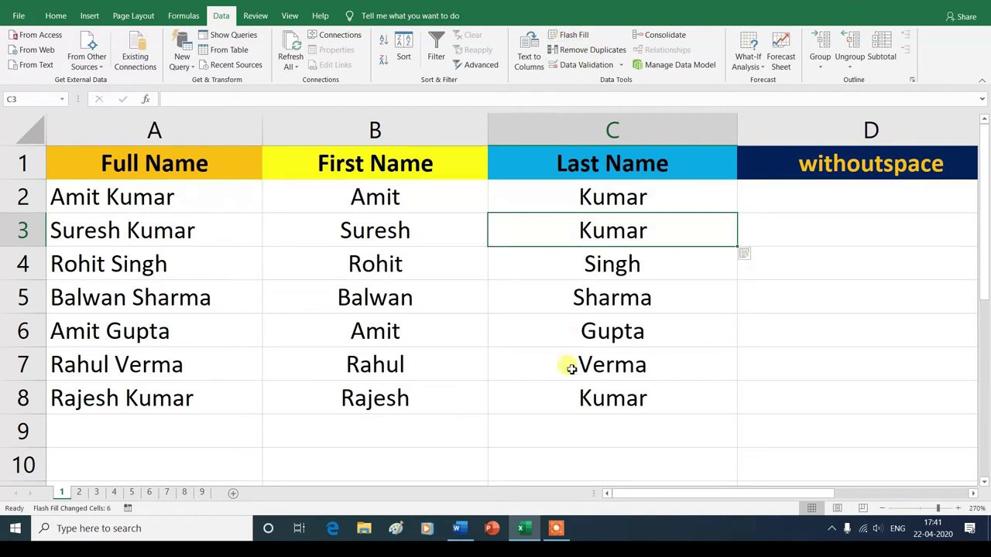
{"action": "left_click", "coordinate": [584, 453]}
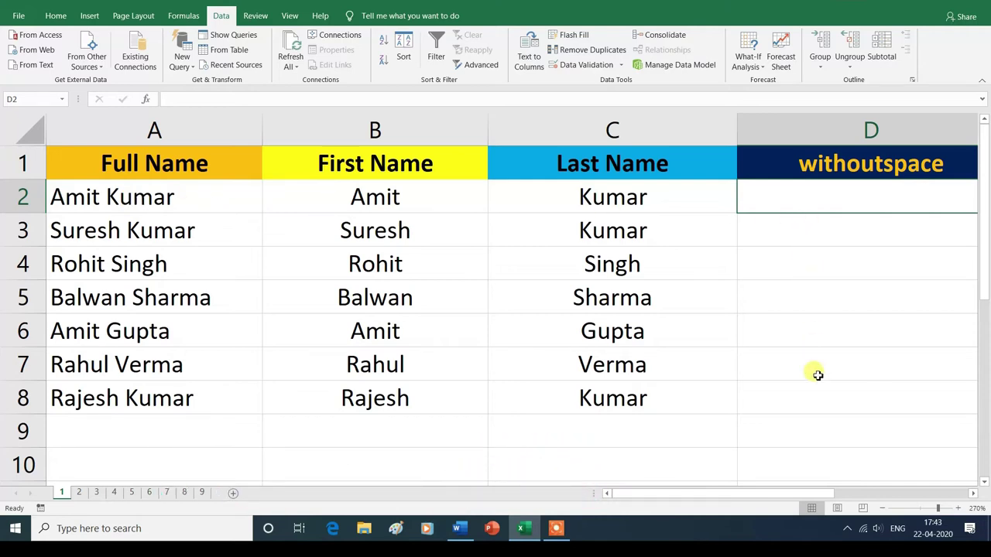
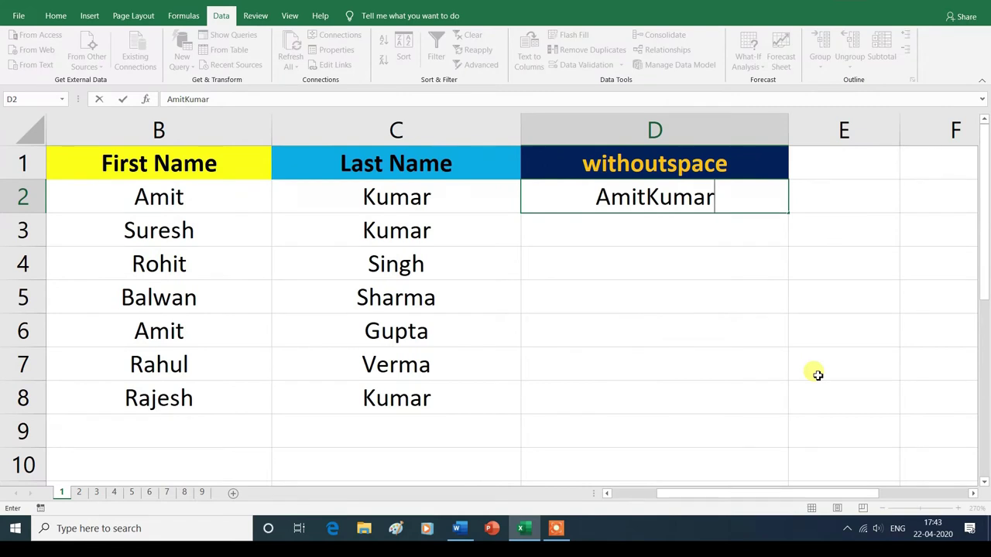
{"action": "key", "text": "Return"}
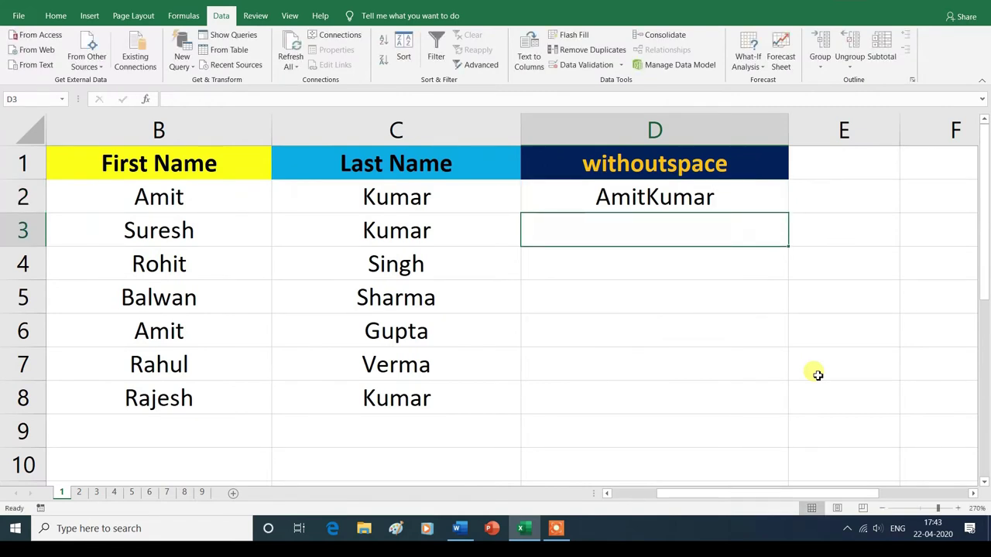
{"action": "left_click", "coordinate": [574, 35]}
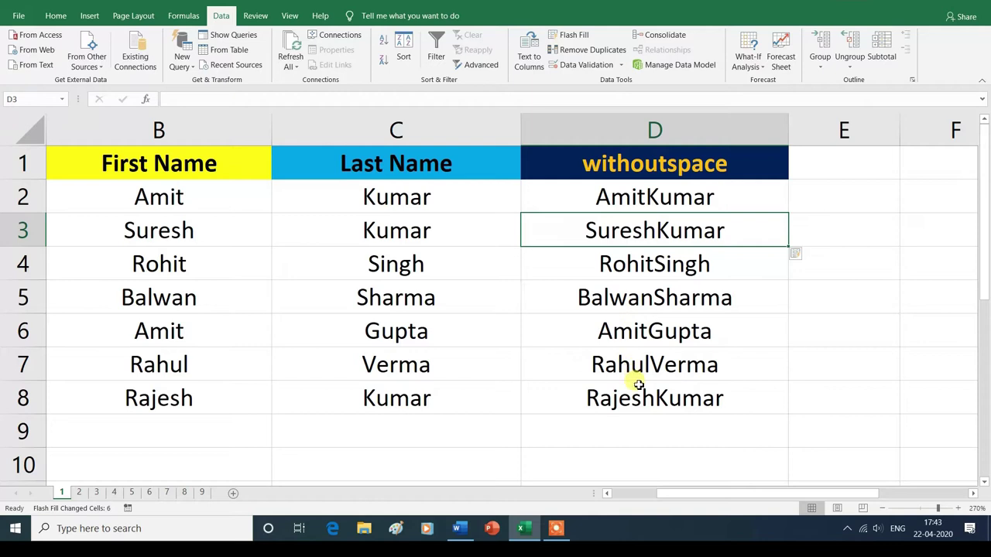
{"action": "left_click", "coordinate": [636, 466]}
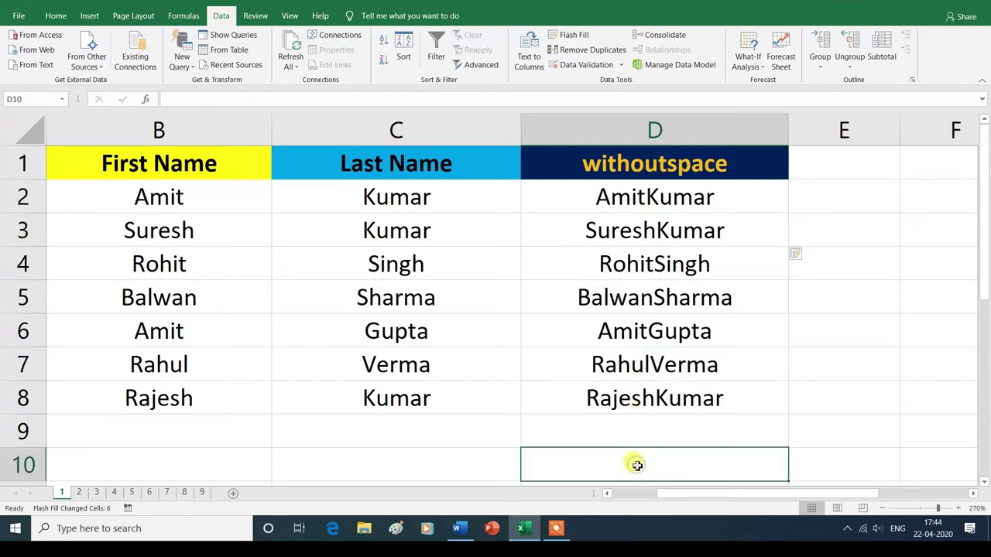
{"action": "left_click", "coordinate": [79, 493]}
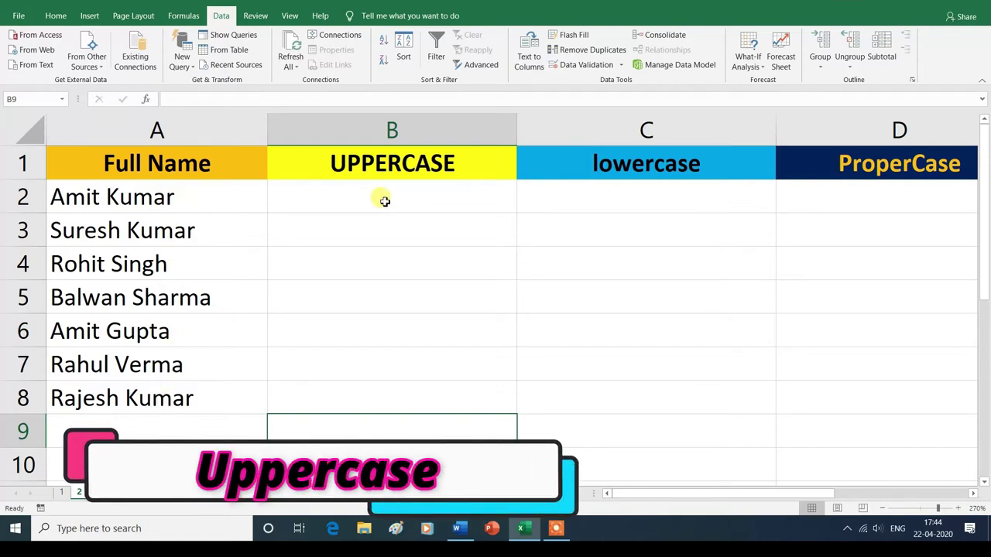
{"action": "left_click", "coordinate": [385, 201]}
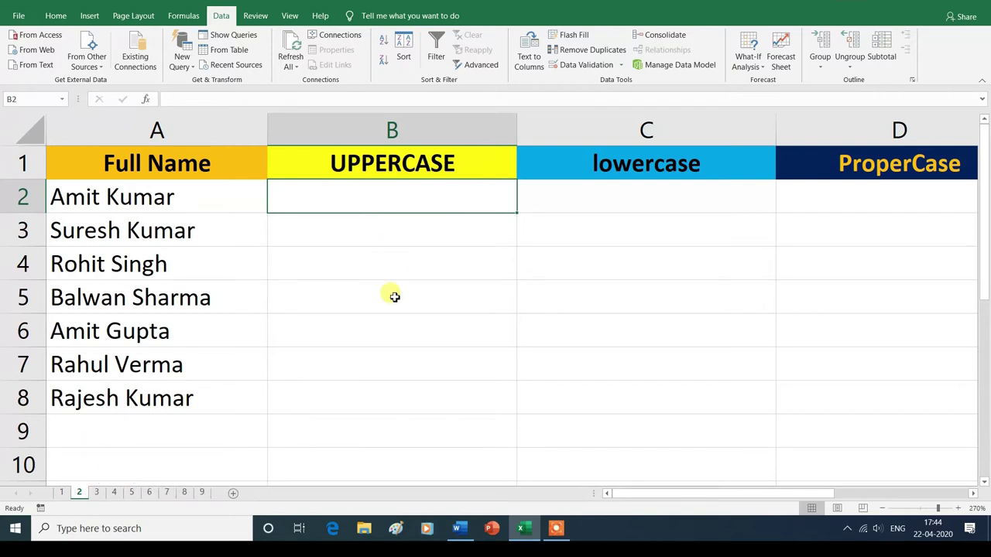
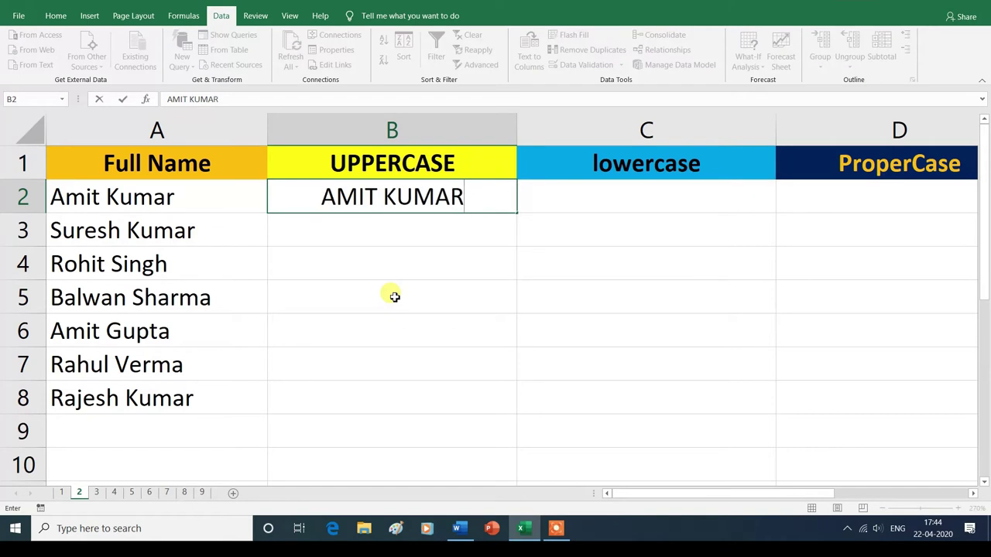
{"action": "key", "text": "Return"}
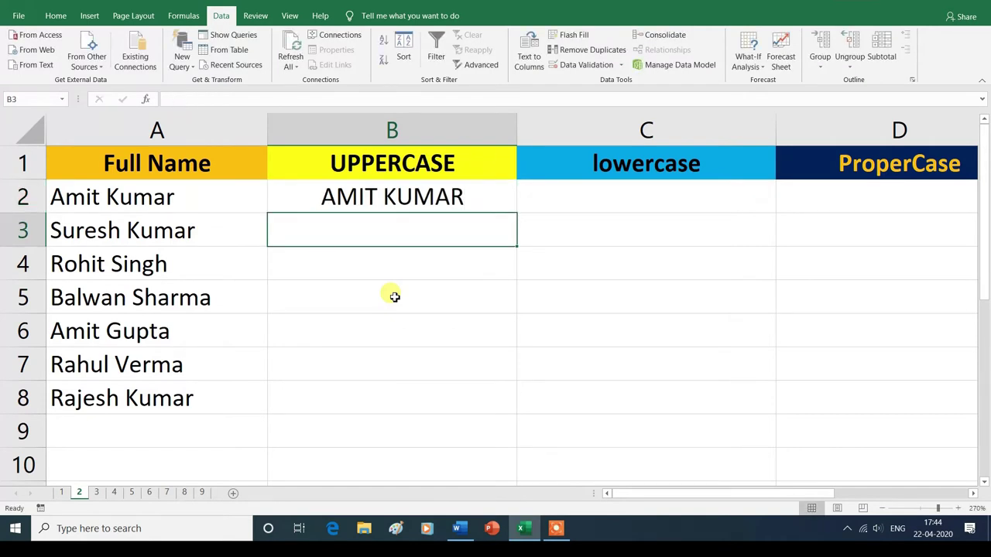
{"action": "left_click", "coordinate": [574, 35]}
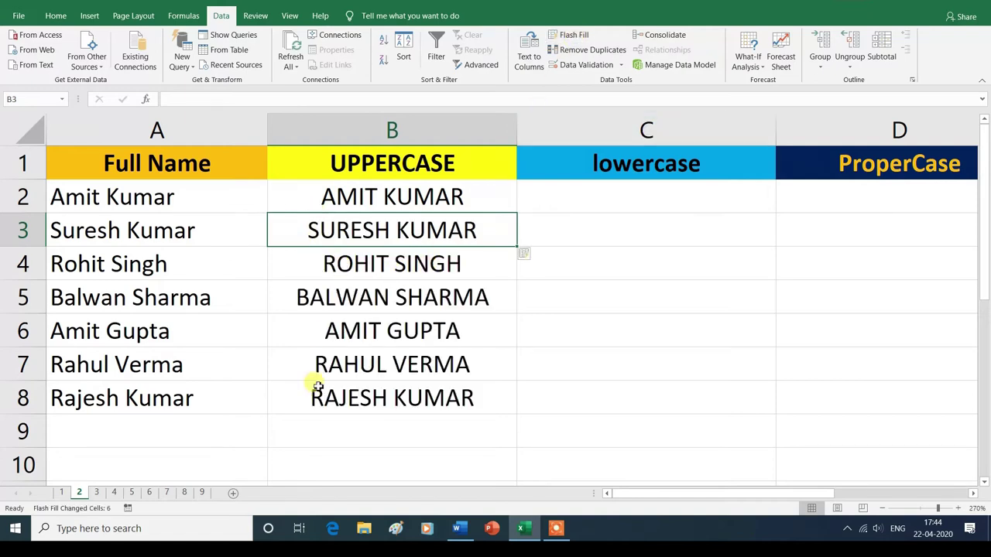
{"action": "left_click", "coordinate": [314, 469]}
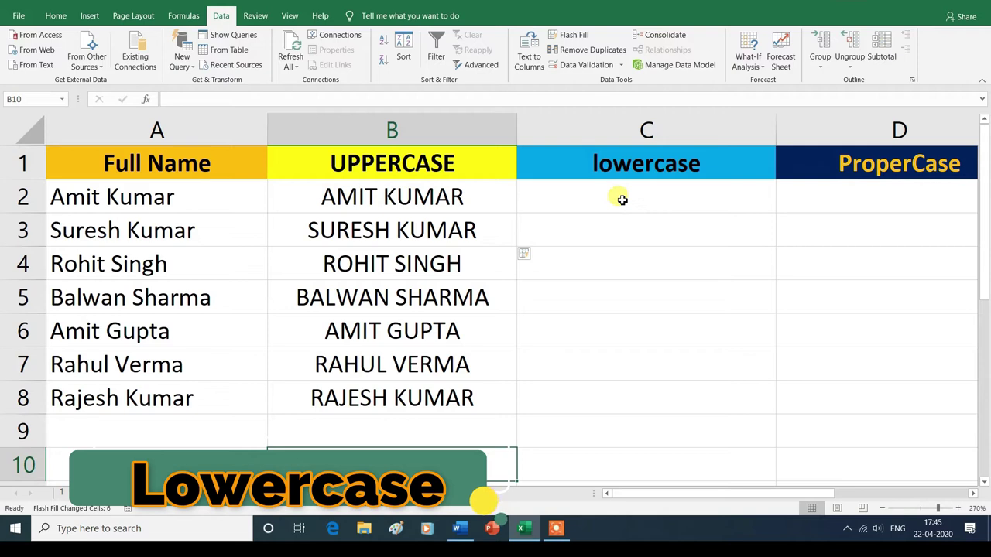
{"action": "left_click", "coordinate": [622, 199]}
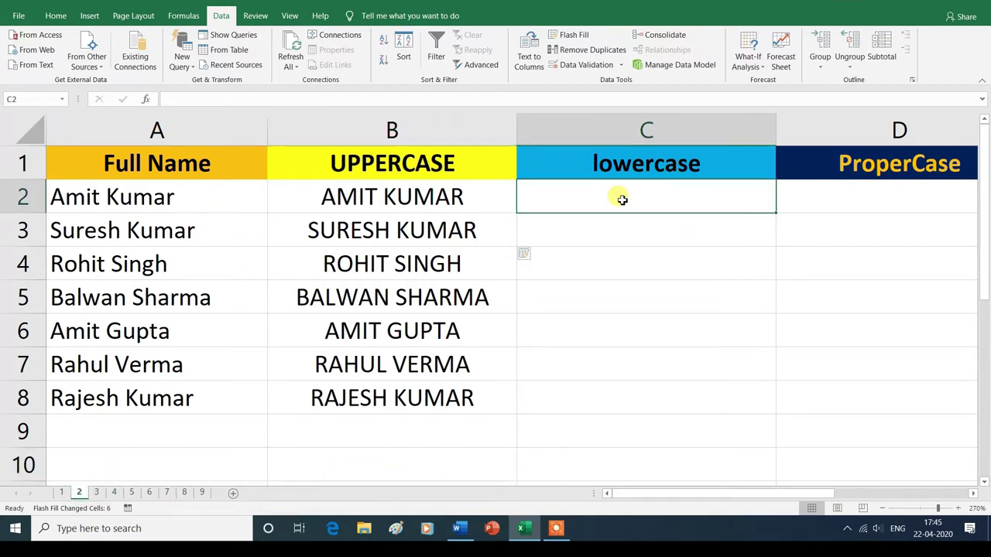
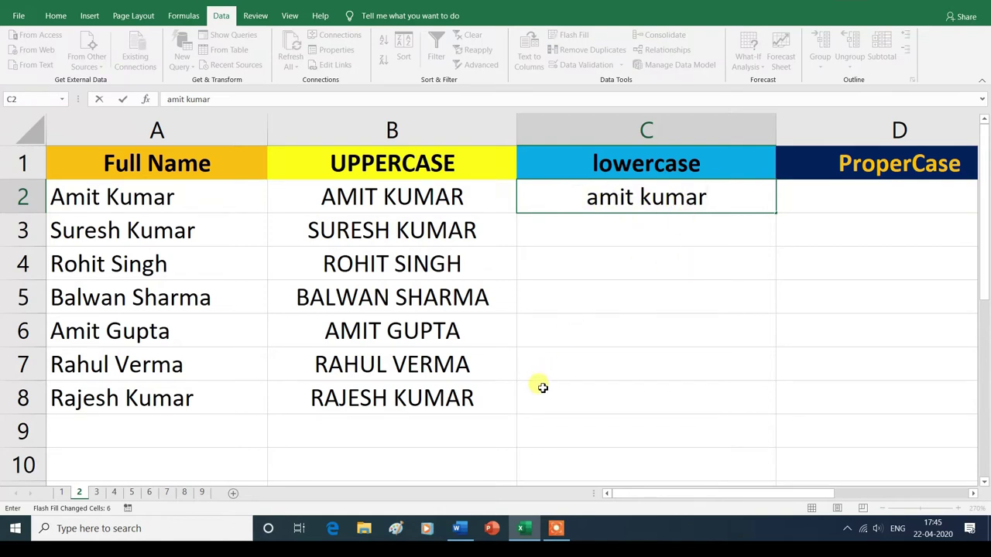
{"action": "key", "text": "Return"}
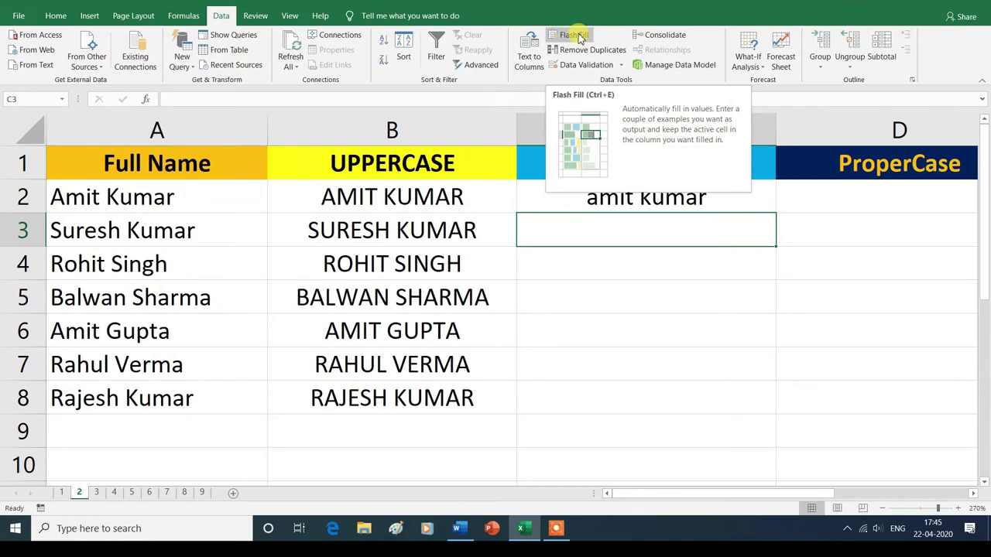
{"action": "left_click", "coordinate": [576, 39]}
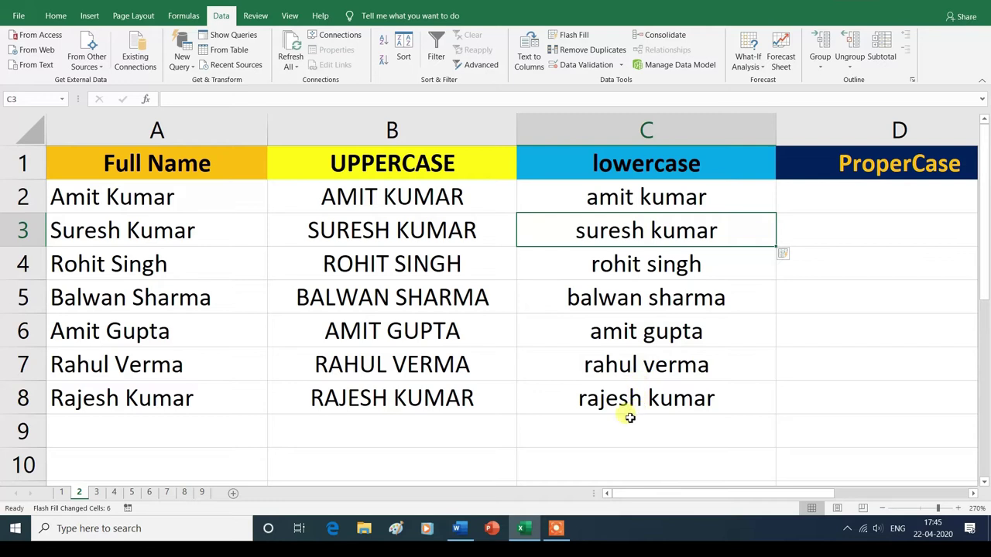
{"action": "left_click", "coordinate": [469, 454]}
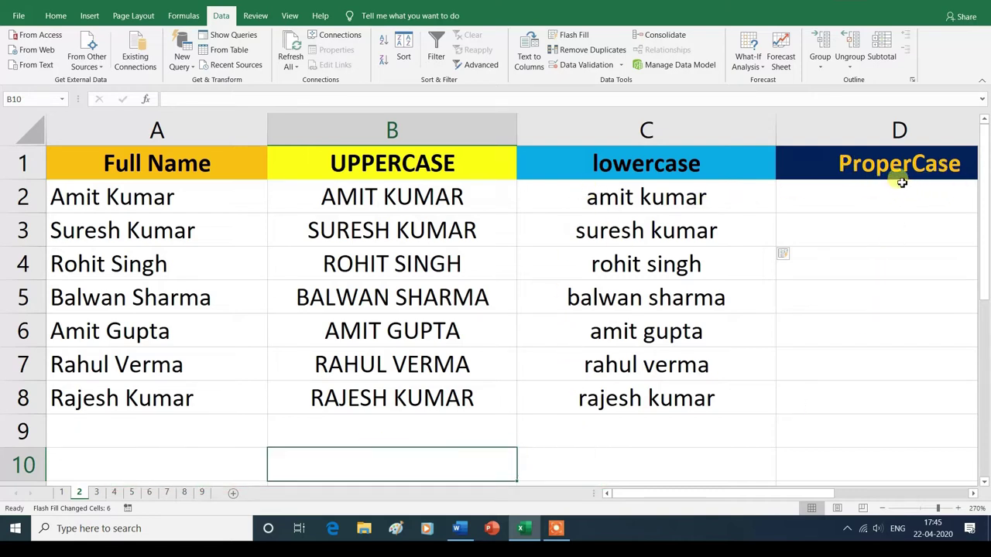
{"action": "left_click", "coordinate": [903, 183]}
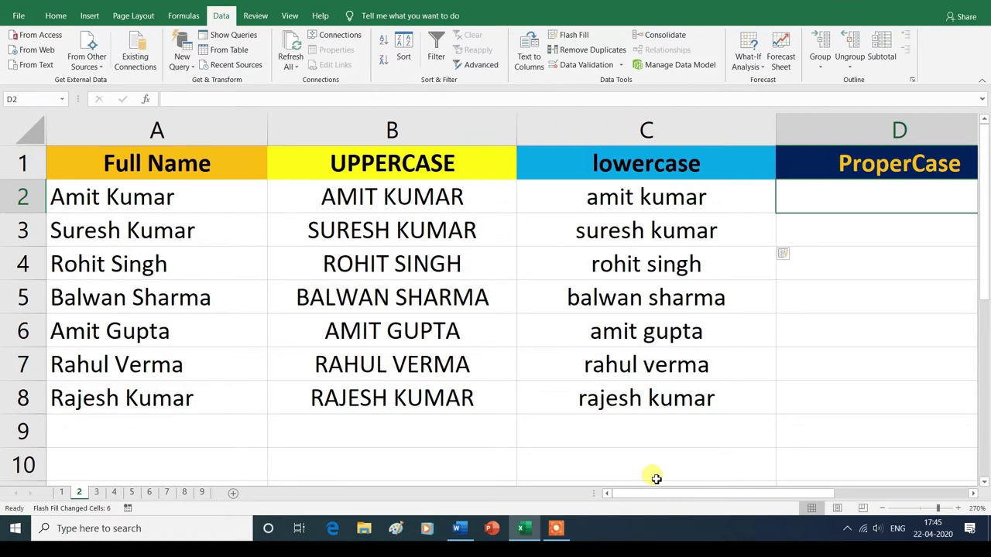
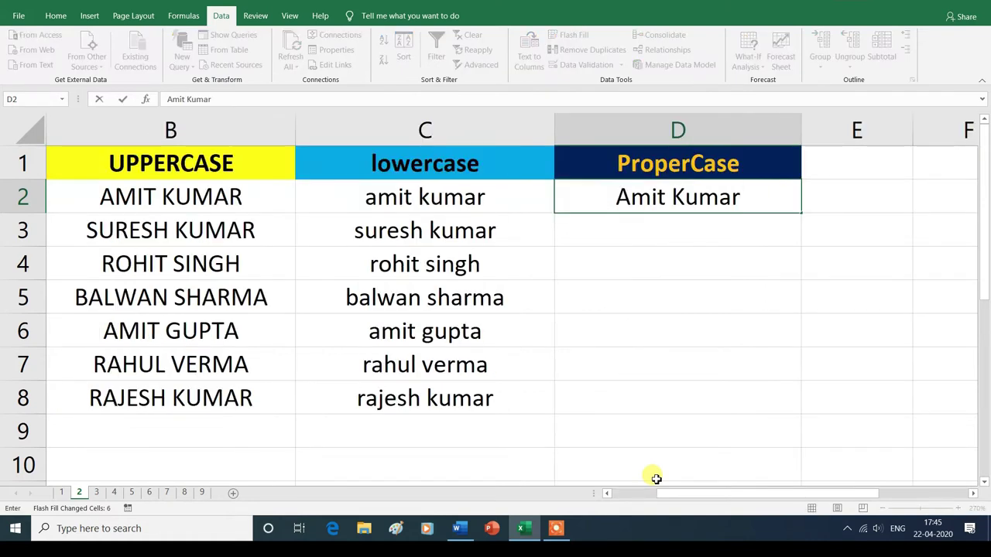
{"action": "key", "text": "Return"}
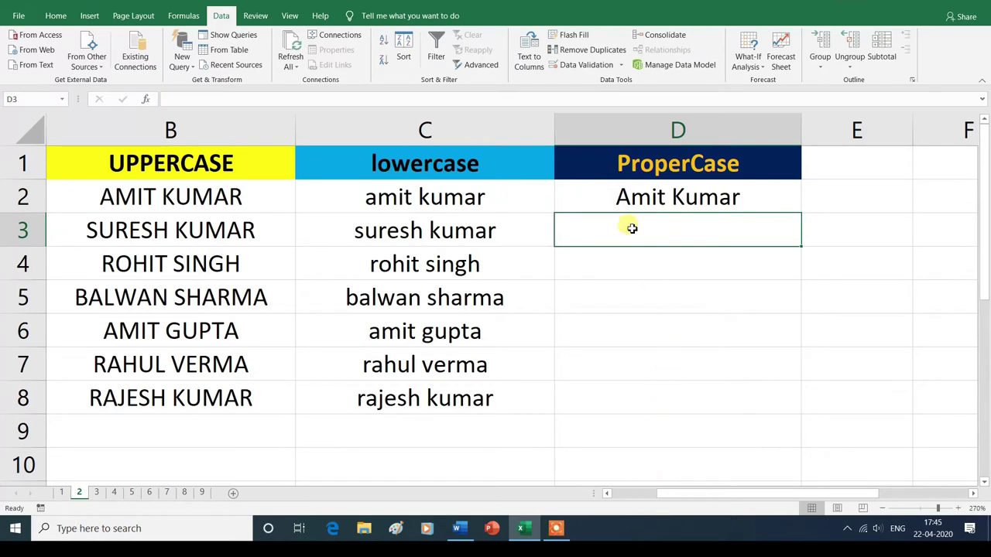
{"action": "left_click", "coordinate": [576, 35]}
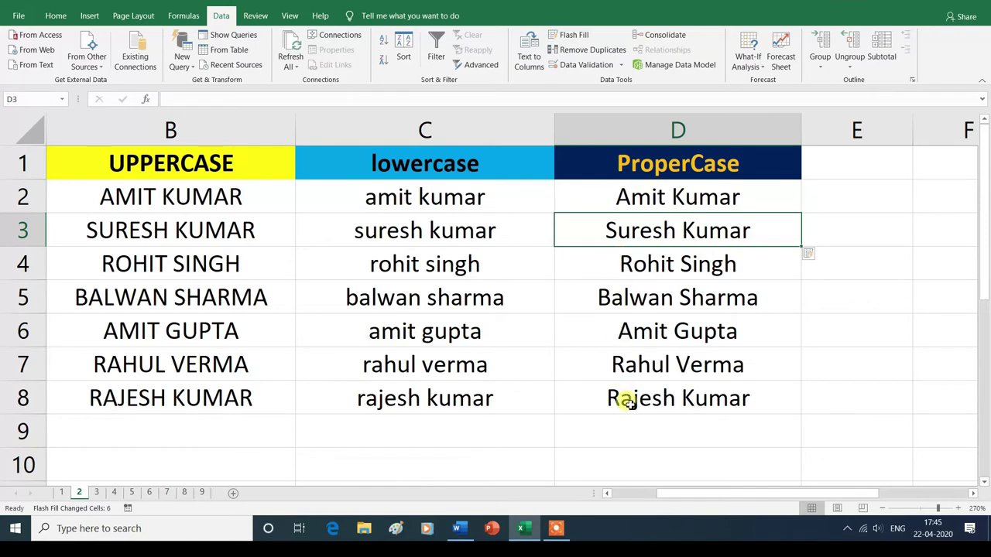
{"action": "left_click", "coordinate": [611, 459]}
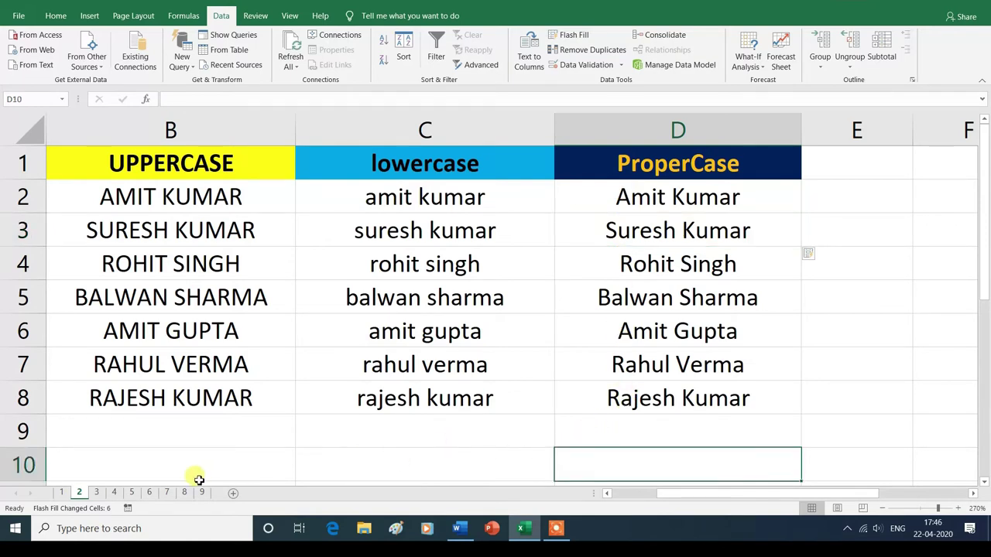
{"action": "left_click", "coordinate": [97, 493]}
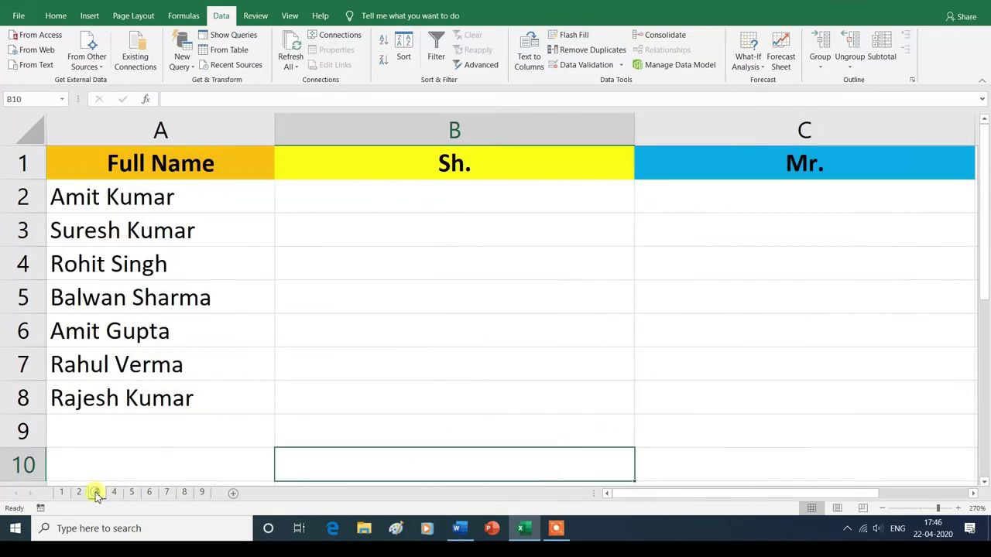
{"action": "left_click", "coordinate": [160, 458]}
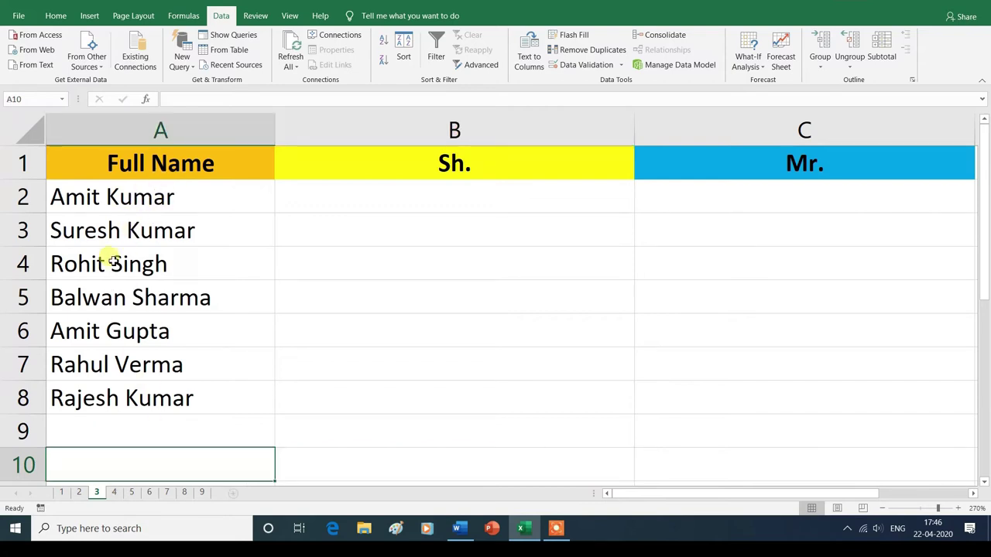
{"action": "left_click", "coordinate": [431, 197]}
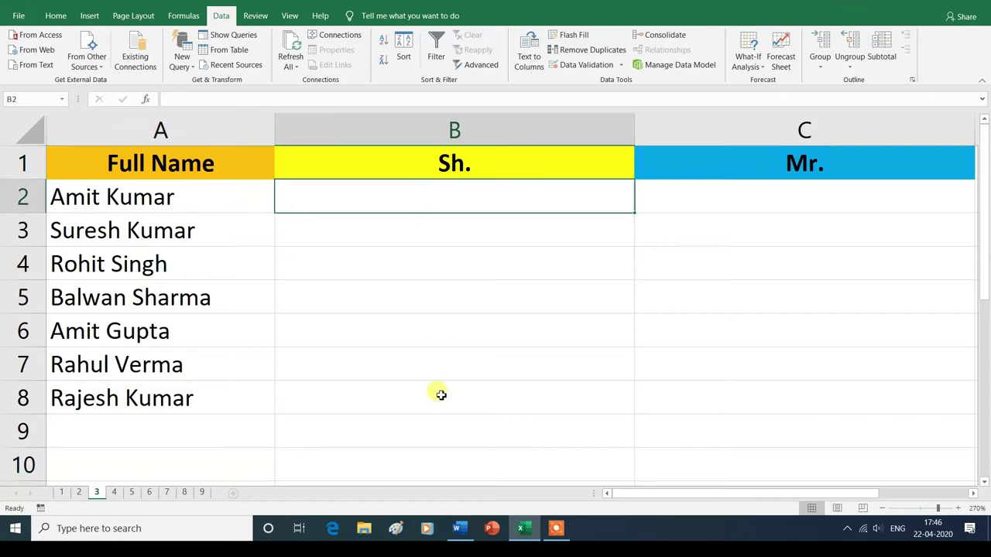
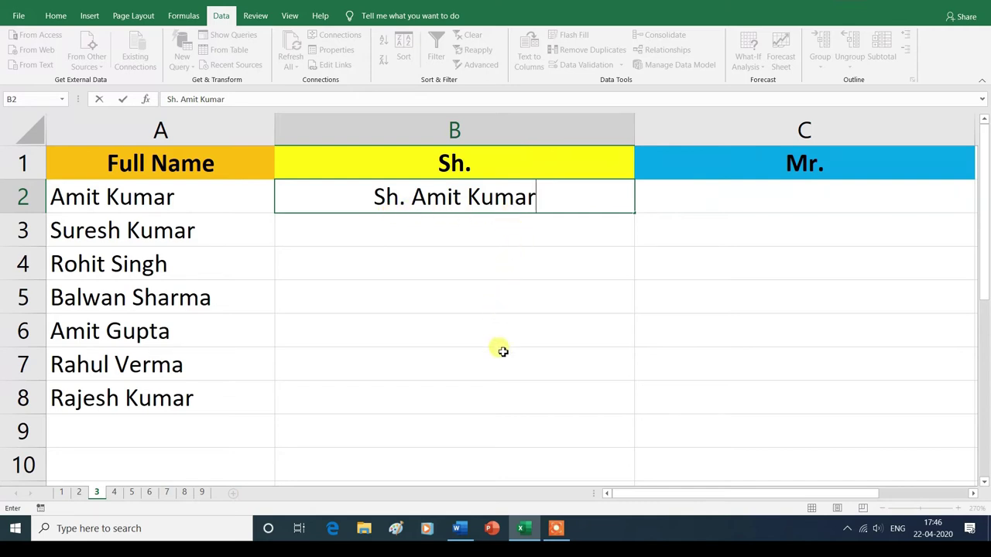
{"action": "key", "text": "Return"}
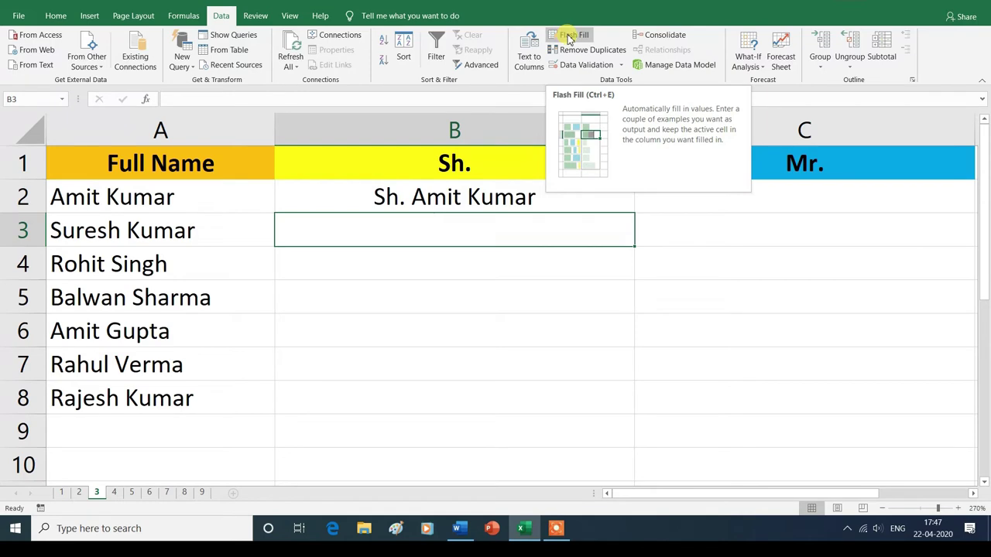
{"action": "left_click", "coordinate": [569, 39]}
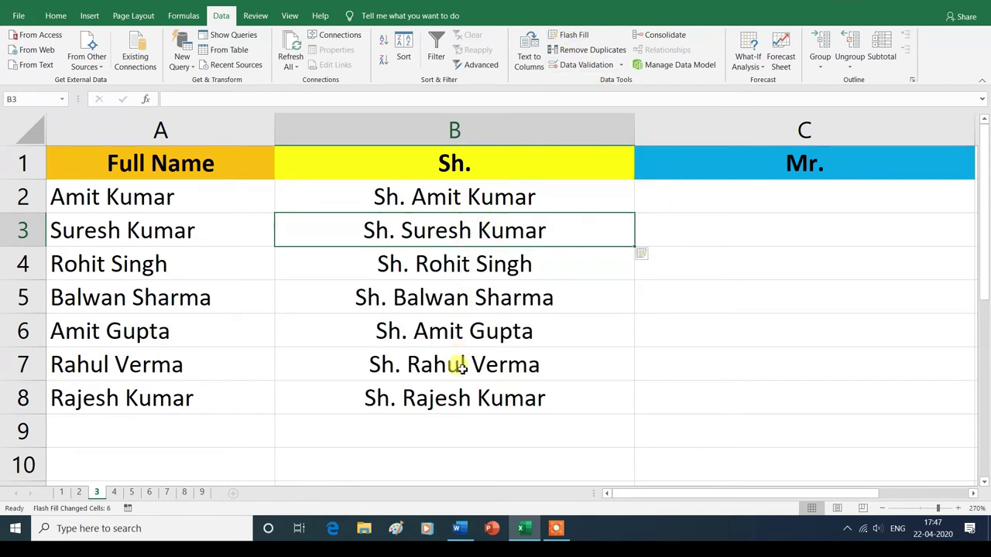
{"action": "left_click", "coordinate": [392, 470]}
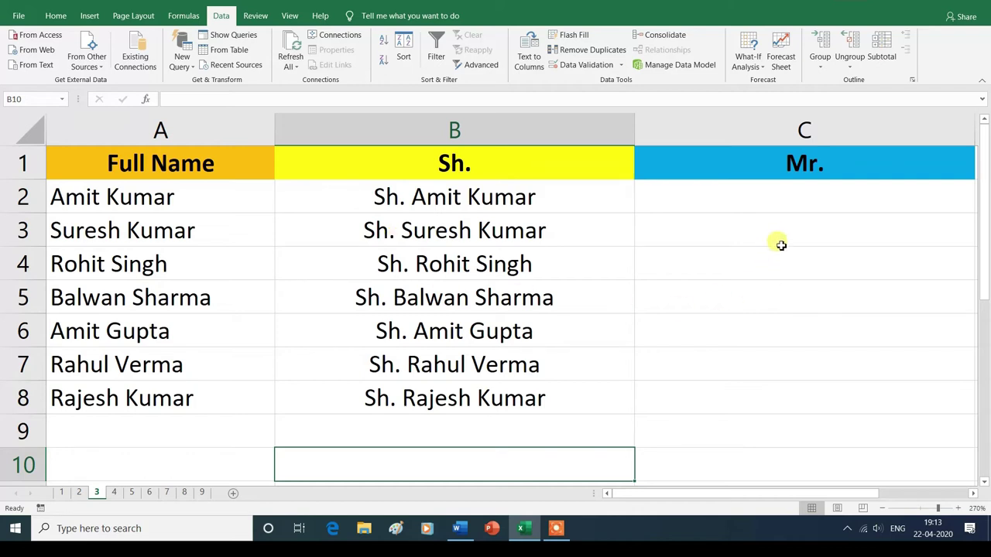
{"action": "left_click", "coordinate": [758, 201]}
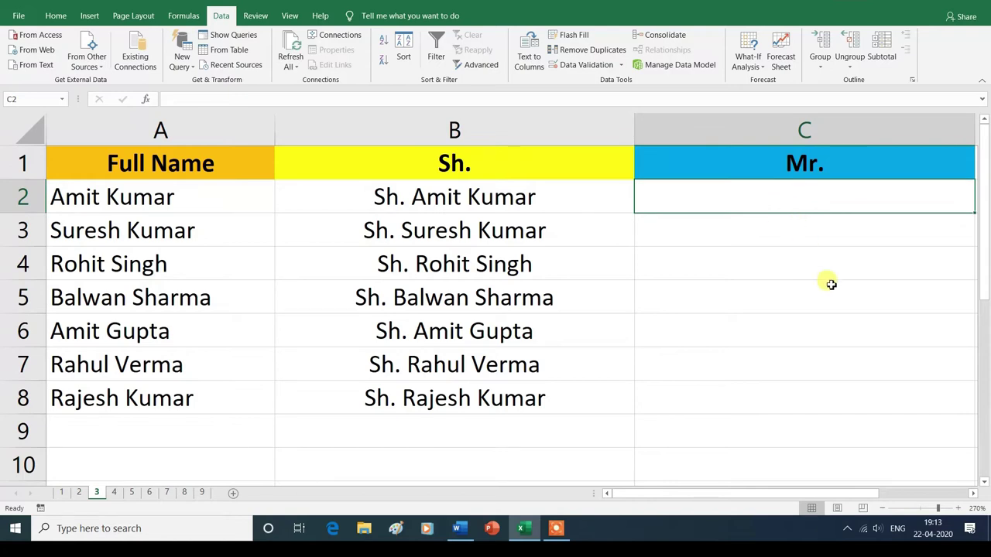
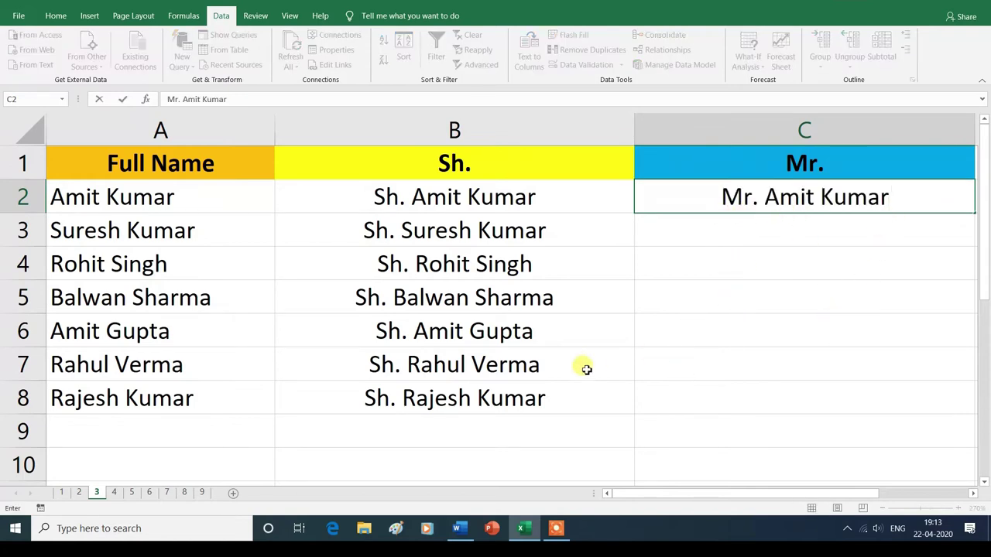
{"action": "key", "text": "Return"}
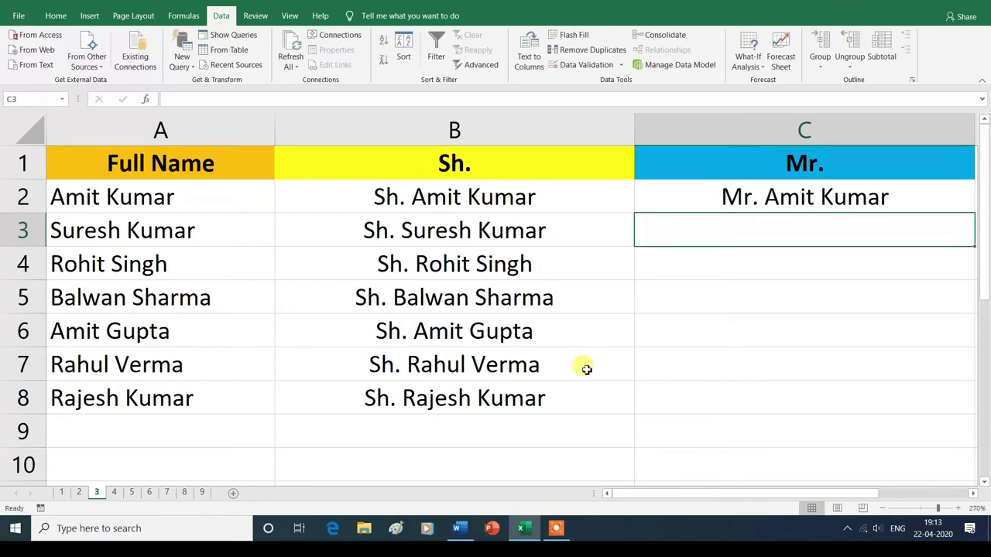
{"action": "left_click", "coordinate": [573, 35]}
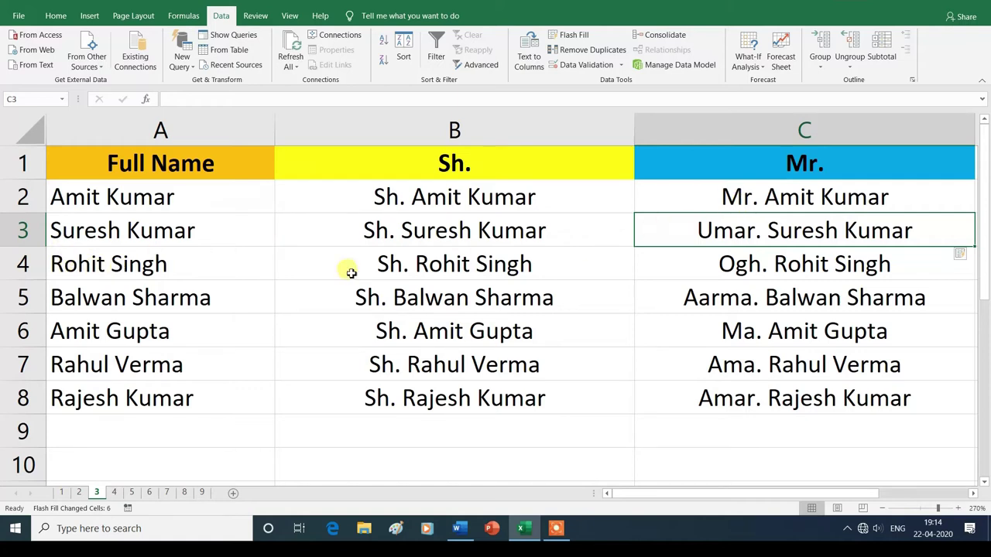
{"action": "mouse_move", "coordinate": [741, 198]}
{"action": "left_mouse_down"}
{"action": "mouse_move", "coordinate": [681, 261]}
{"action": "mouse_move", "coordinate": [670, 399]}
{"action": "left_mouse_up"}
{"action": "key", "text": "Delete"}
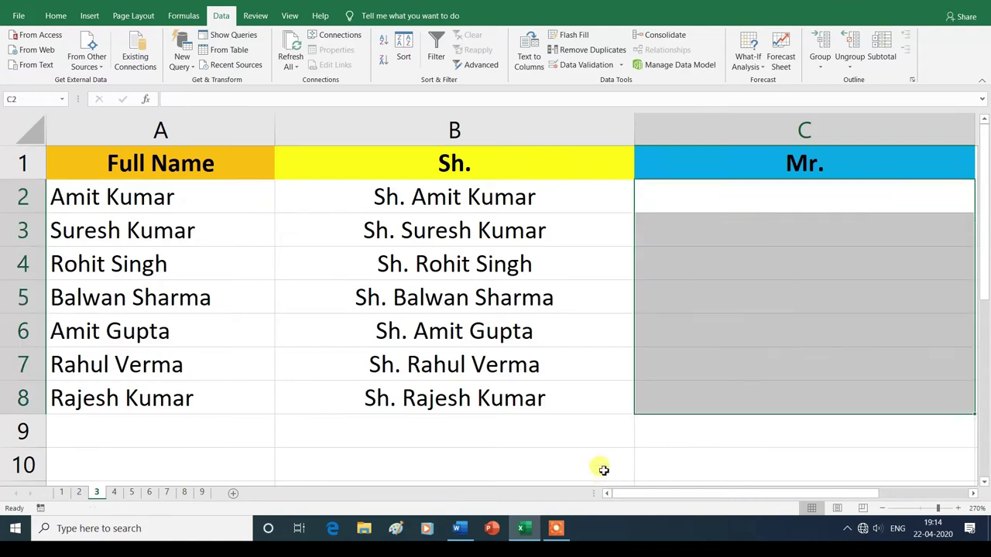
{"action": "left_click", "coordinate": [566, 466]}
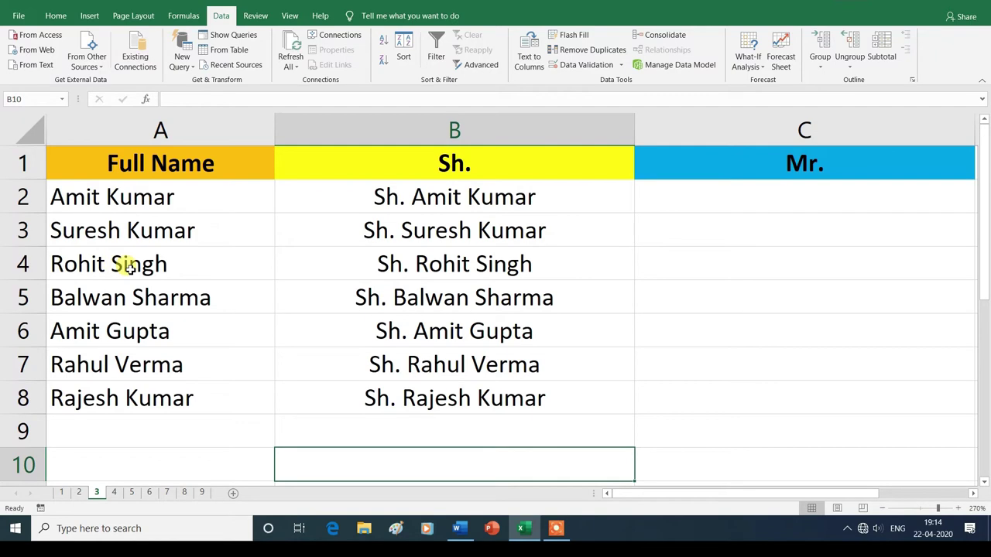
{"action": "left_click", "coordinate": [663, 266]}
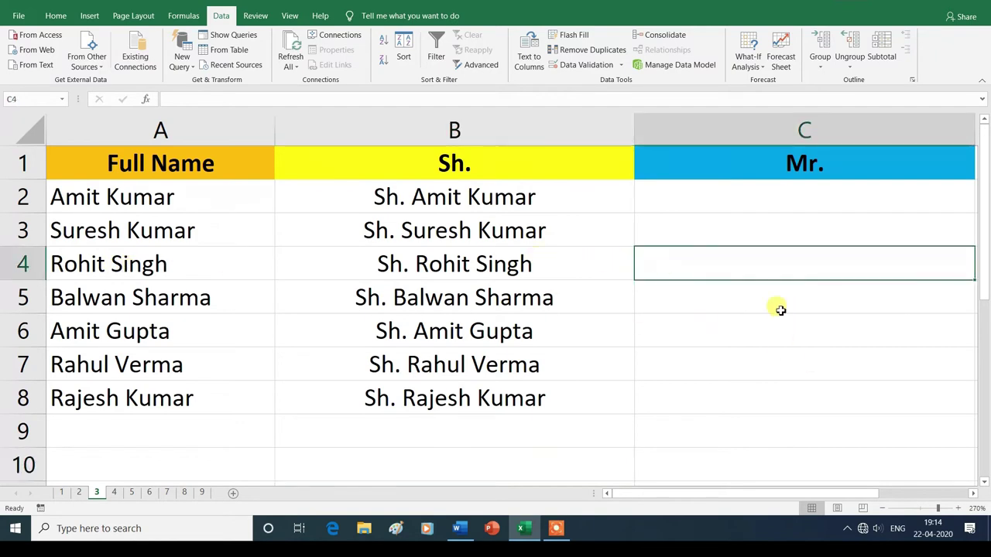
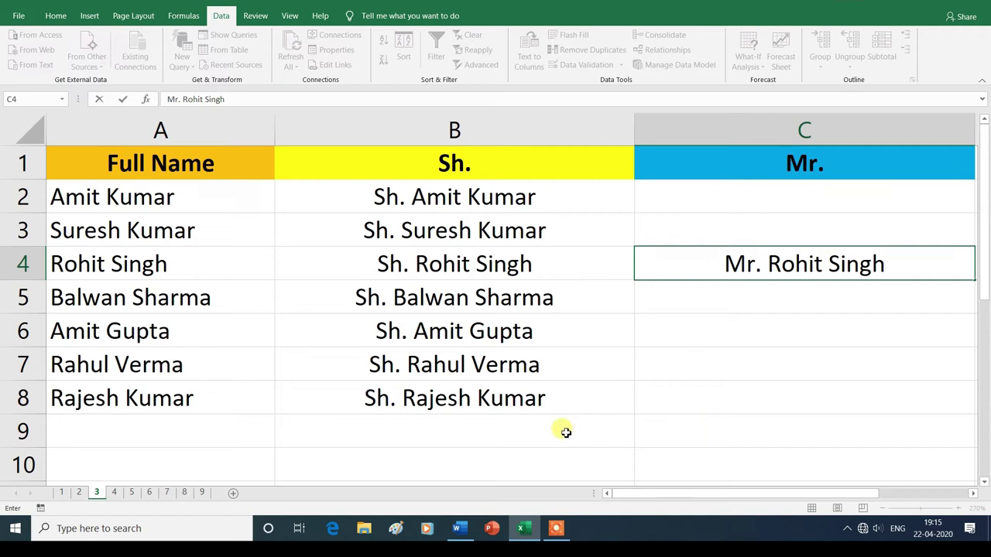
{"action": "key", "text": "Return"}
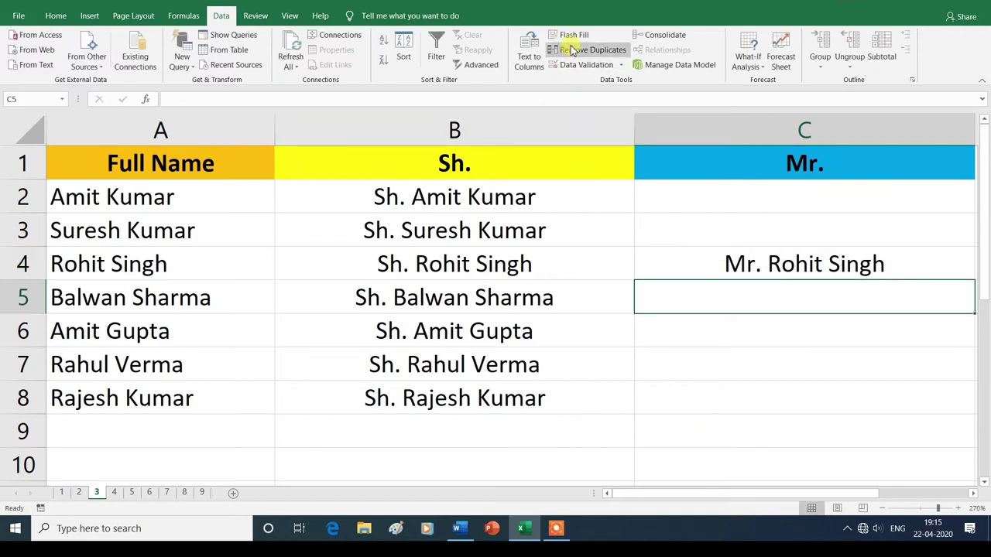
{"action": "left_click", "coordinate": [574, 37]}
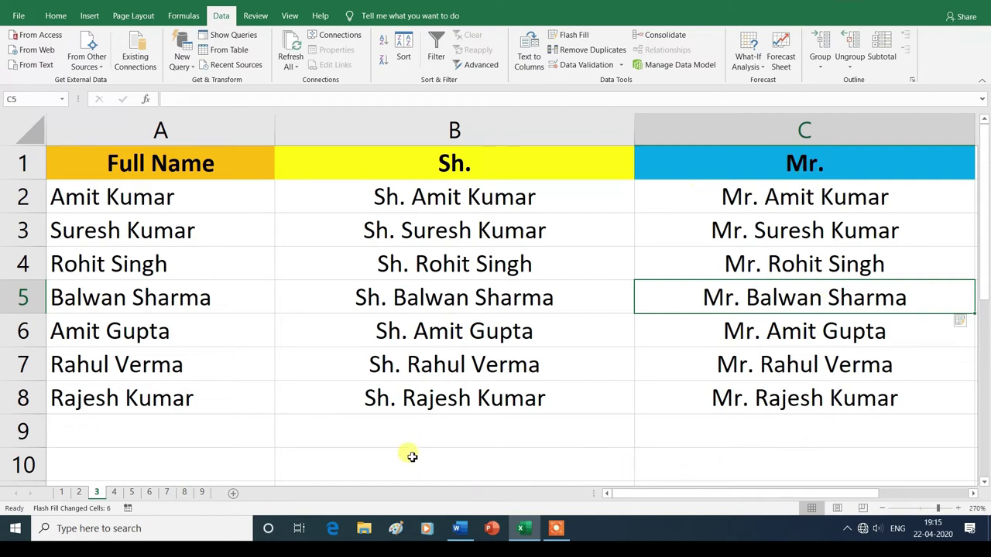
{"action": "left_click", "coordinate": [115, 493]}
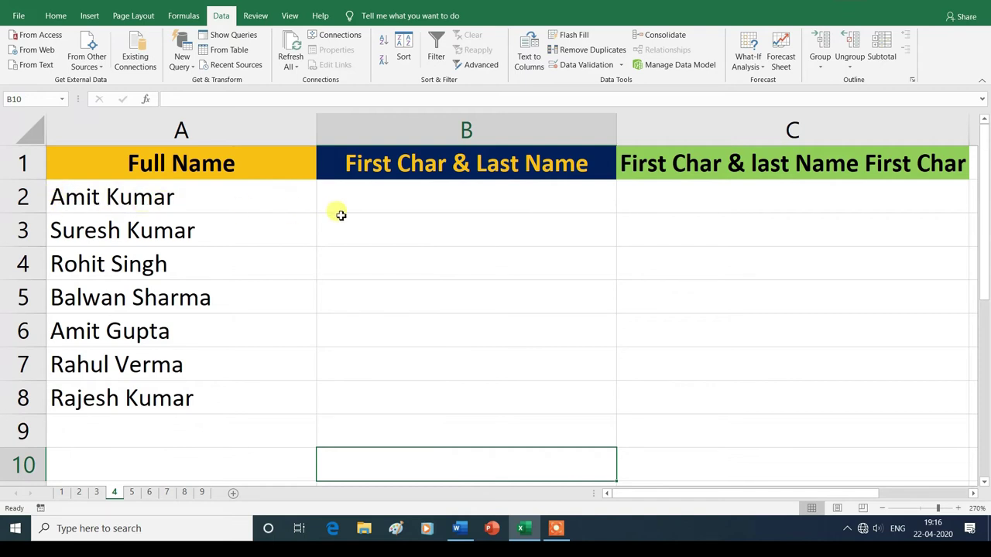
Type A Kumar in B2 and Flash Fill initials with surnames through R Kumar in B8.
{"action": "left_click", "coordinate": [390, 202]}
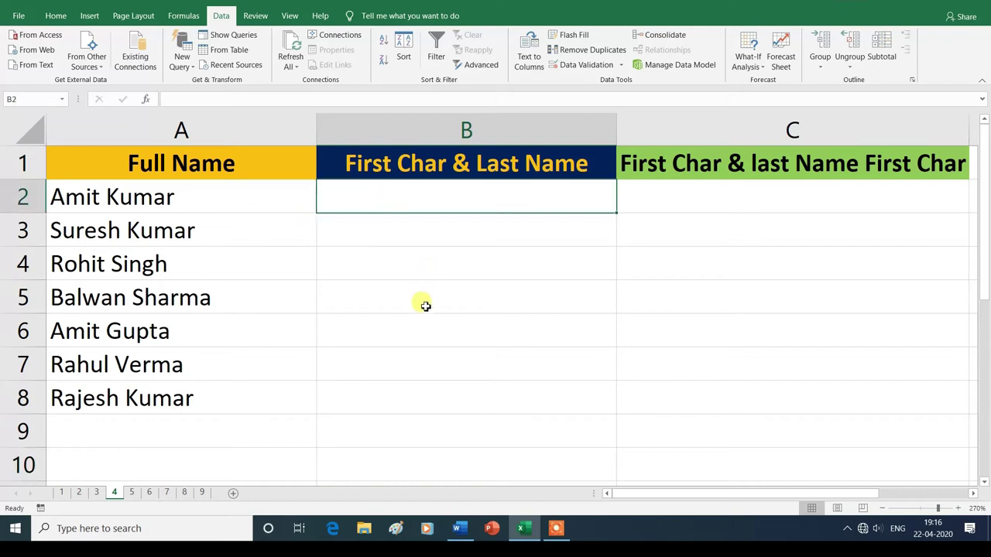
{"action": "type", "text": "A"}
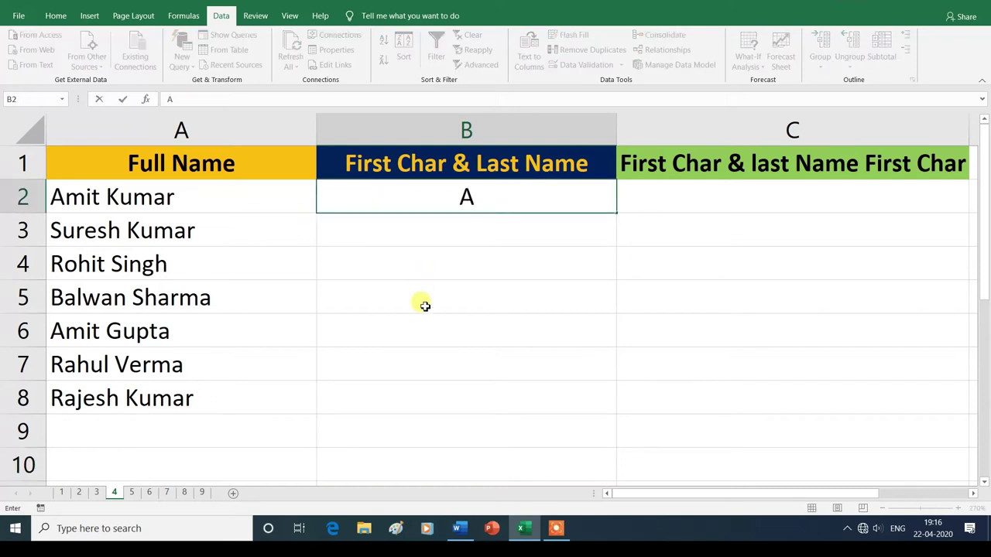
{"action": "type", "text": " Kumar"}
{"action": "key", "text": "Return"}
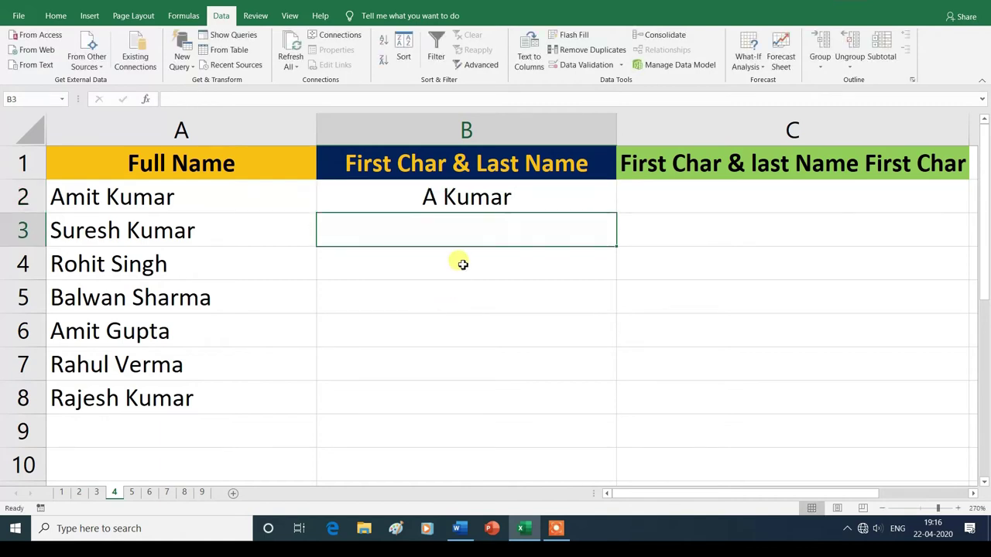
{"action": "left_click", "coordinate": [576, 37]}
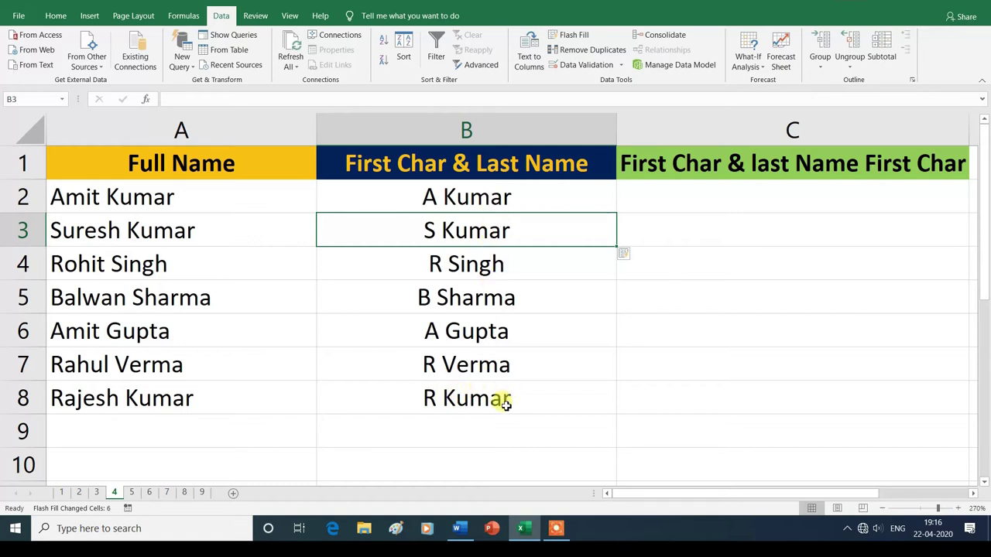
{"action": "left_click", "coordinate": [495, 464]}
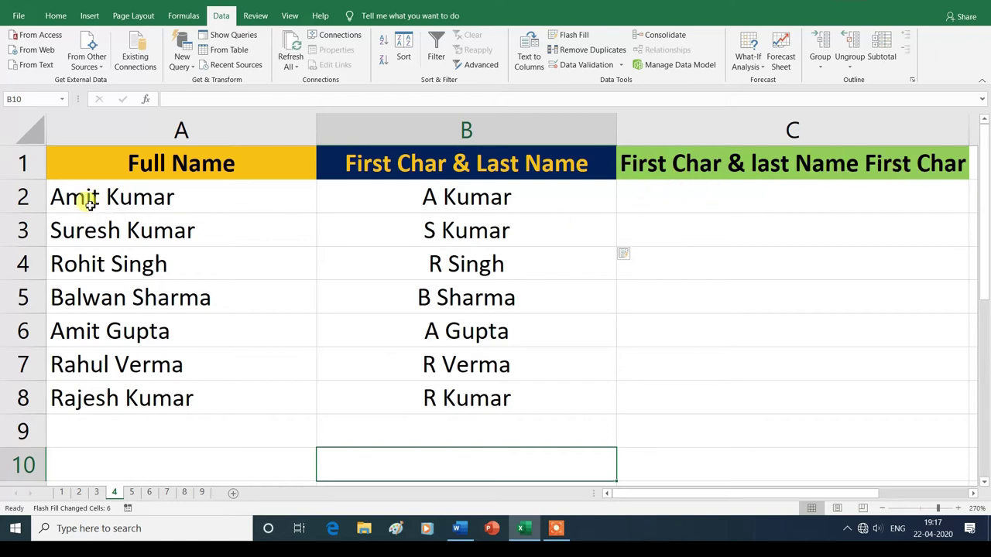
Enter the initials A K in C2 and Flash Fill the initials down C3:C8.
{"action": "left_click", "coordinate": [666, 198]}
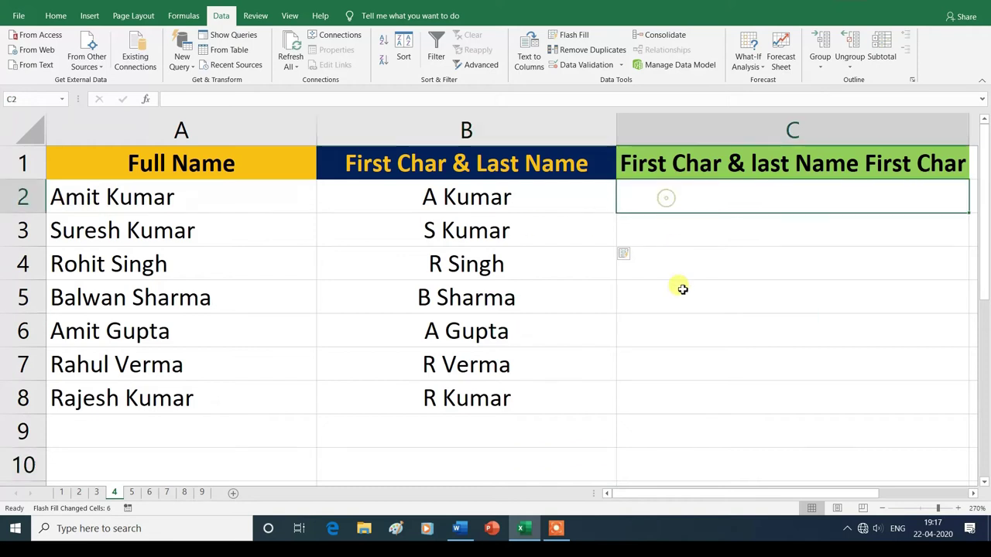
{"action": "type", "text": "A K"}
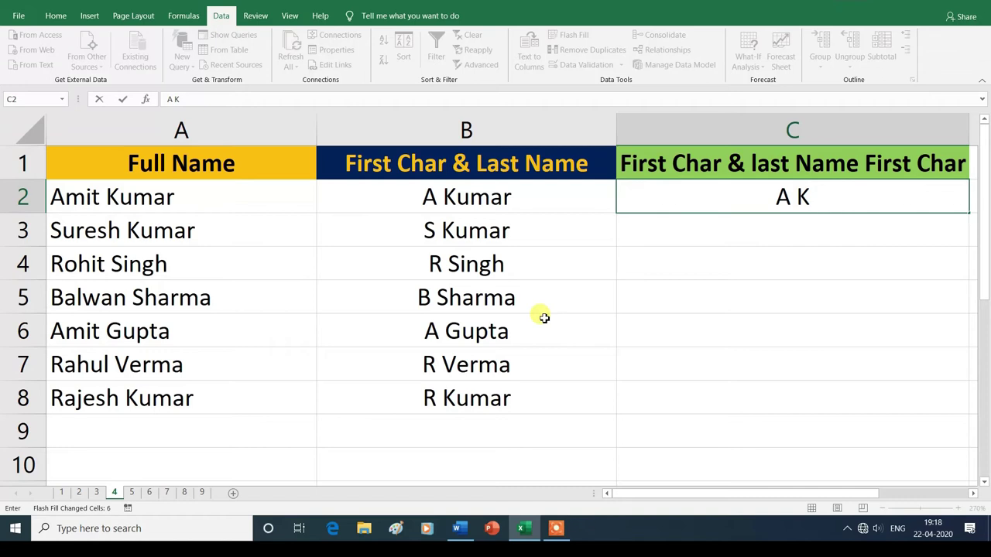
{"action": "key", "text": "Return"}
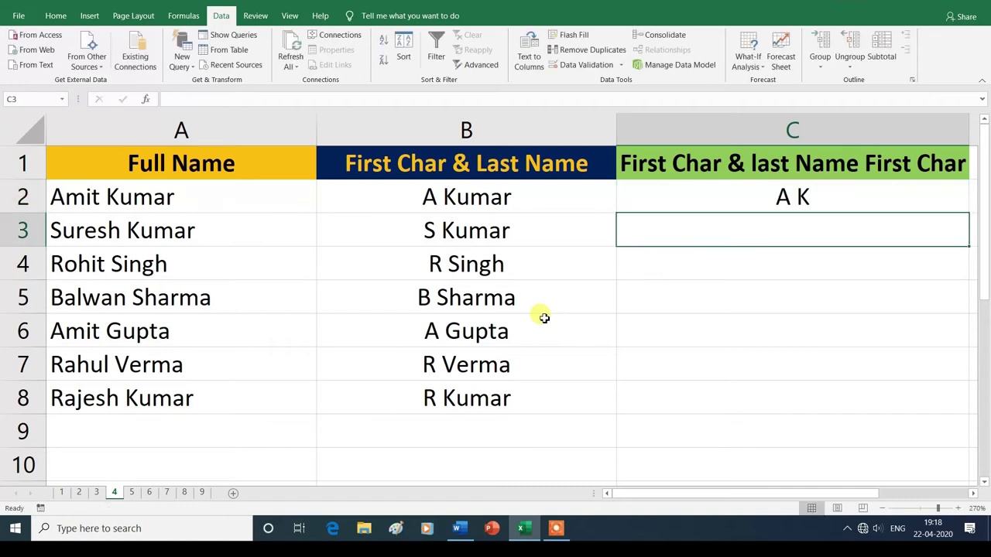
{"action": "left_click", "coordinate": [573, 35]}
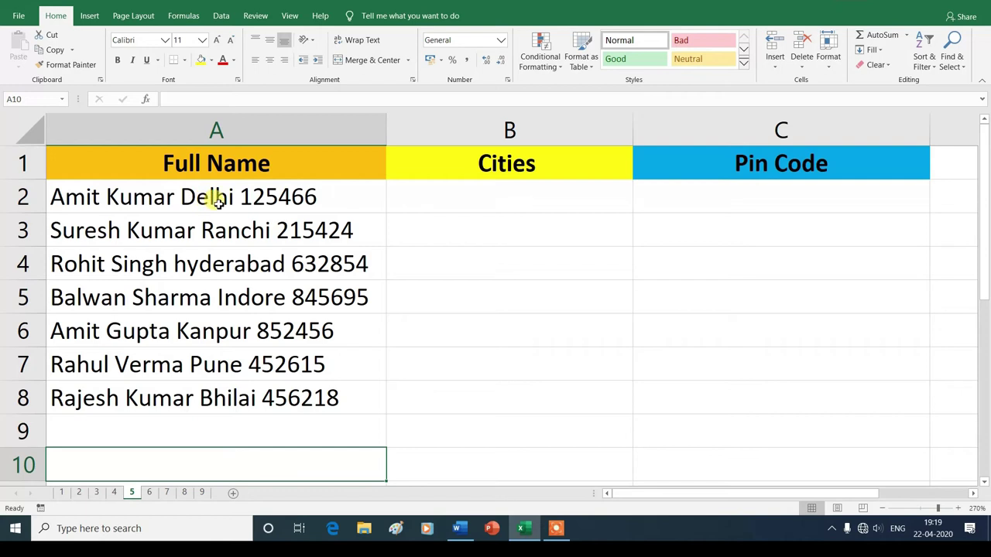
Enter Delhi in B2 and Flash Fill the remaining cities down to B8.
{"action": "left_click", "coordinate": [480, 205]}
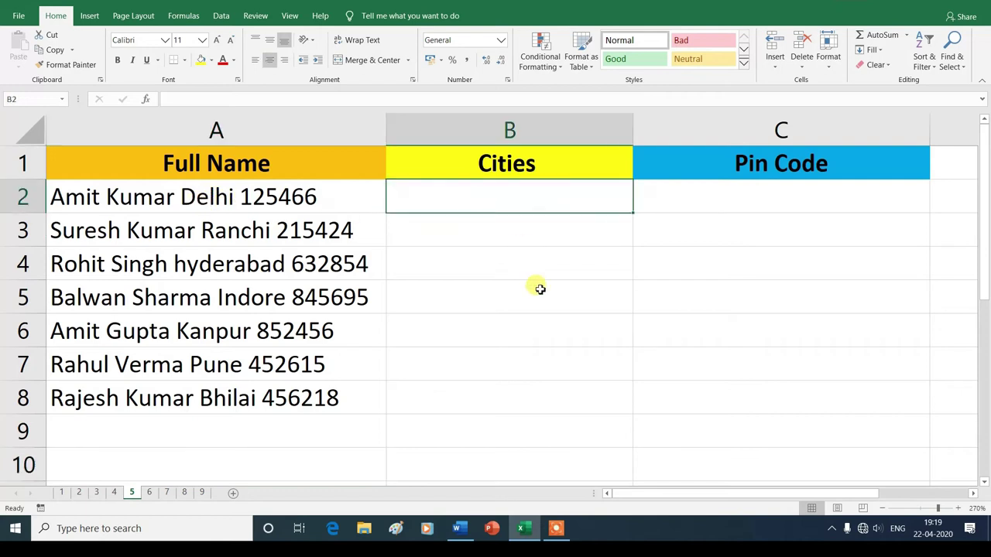
{"action": "type", "text": "Delhi"}
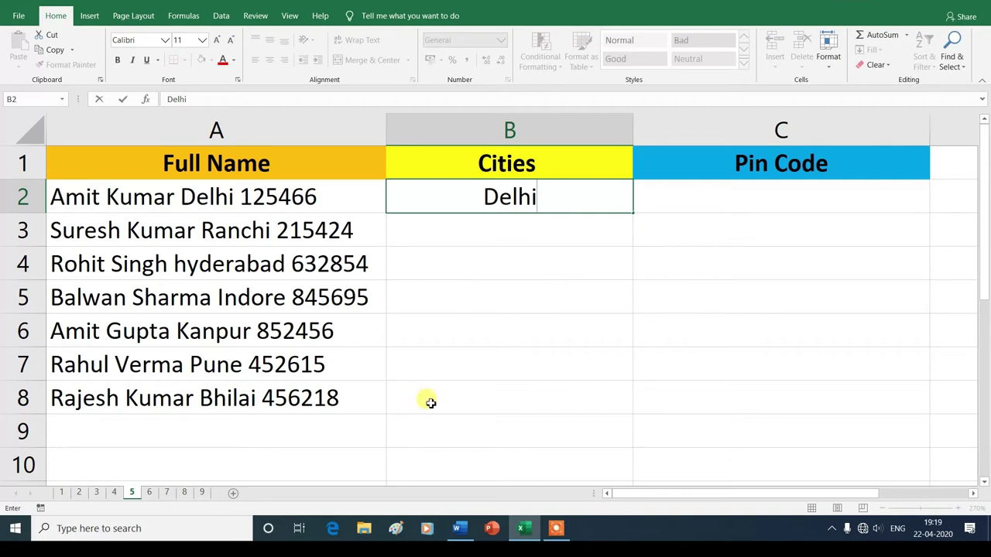
{"action": "key", "text": "Return"}
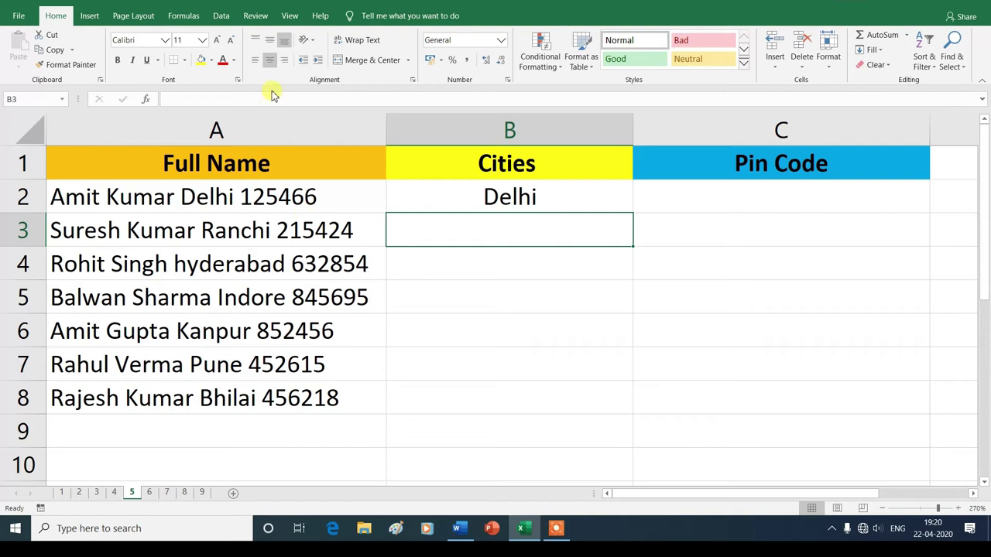
{"action": "left_click", "coordinate": [220, 15]}
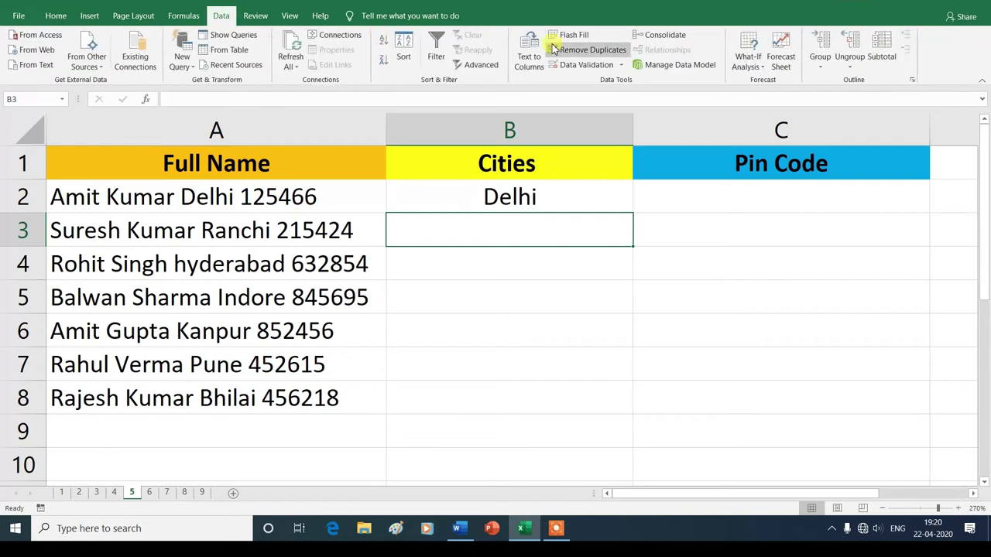
{"action": "left_click", "coordinate": [573, 36]}
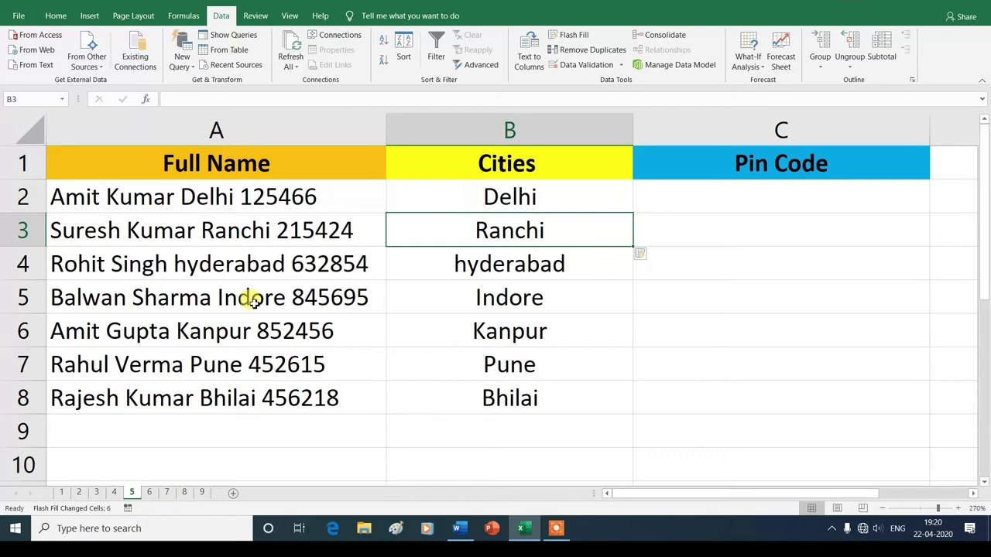
{"action": "left_click", "coordinate": [235, 461]}
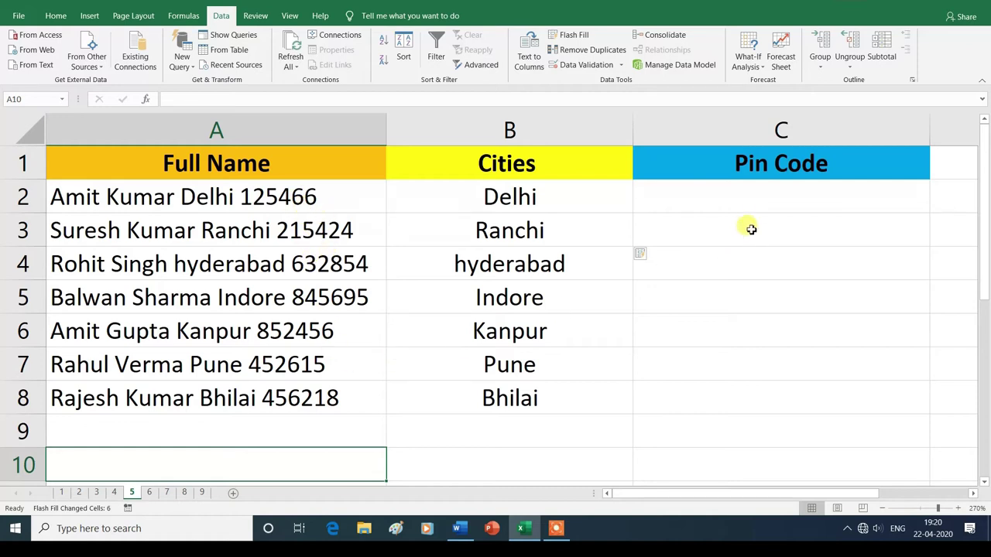
Enter 125466 in C2 and Flash Fill the remaining pin codes down to C8.
{"action": "left_click", "coordinate": [755, 197]}
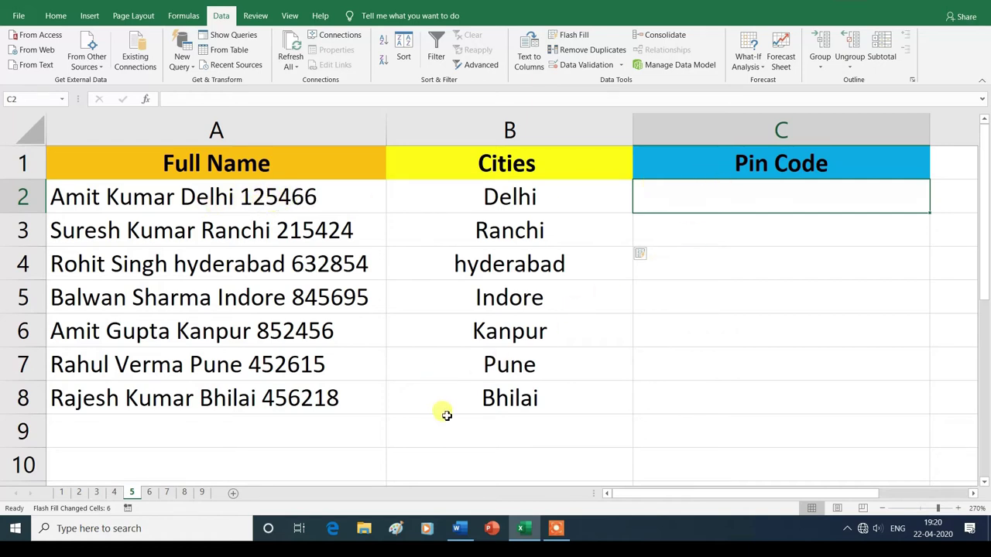
{"action": "type", "text": "125466"}
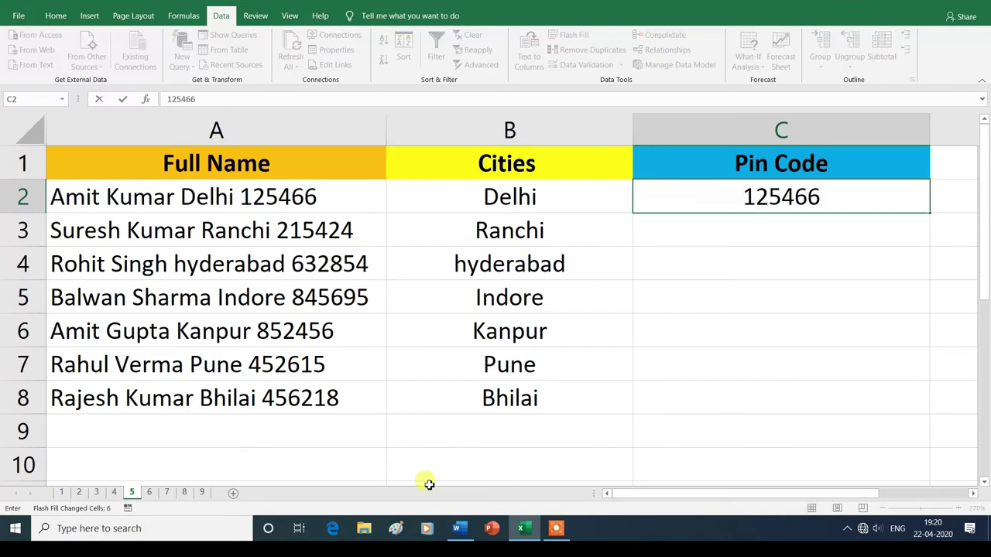
{"action": "key", "text": "Return"}
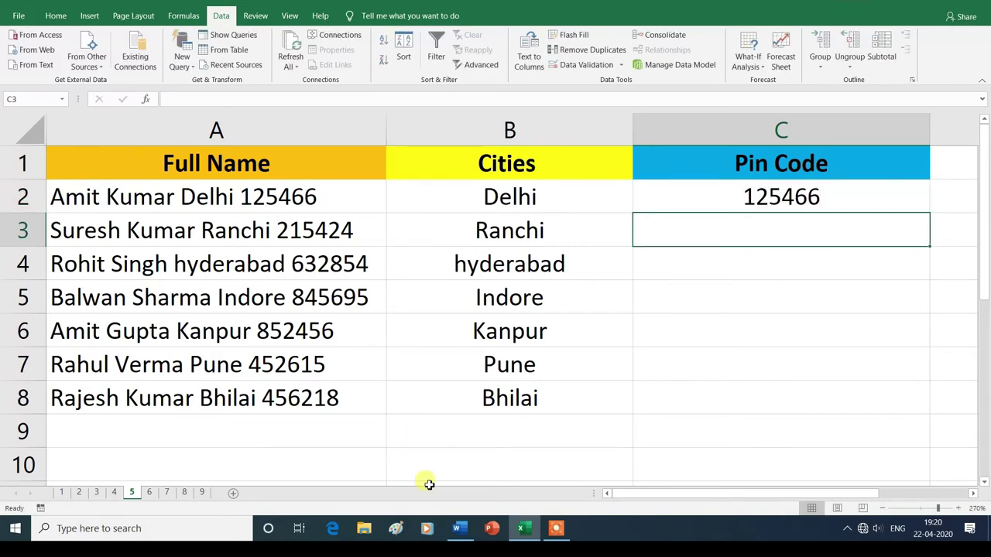
{"action": "left_click", "coordinate": [579, 35]}
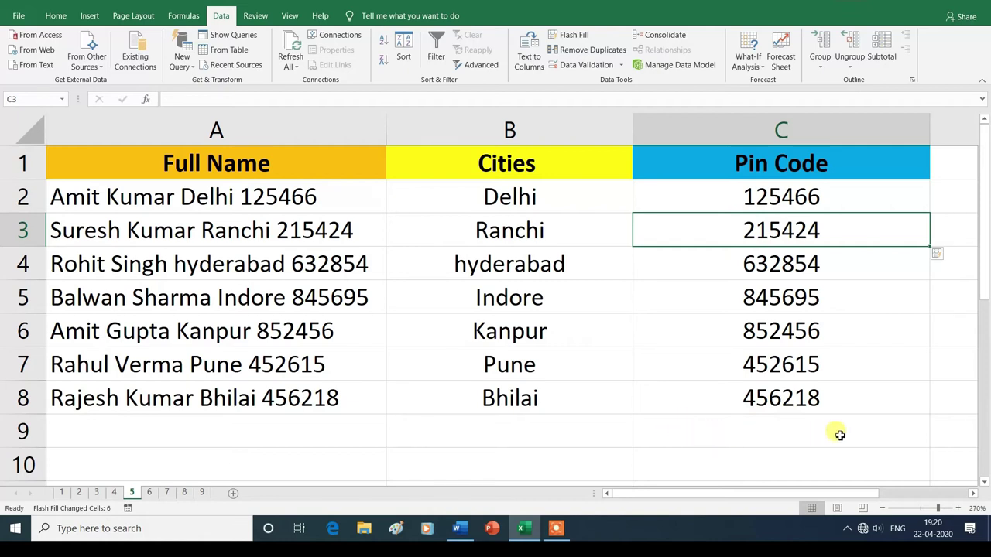
On sheet 6, enter ages 45, 55, 58, 66, 45, 48 and 56 in B2:B8.
{"action": "left_click", "coordinate": [150, 493]}
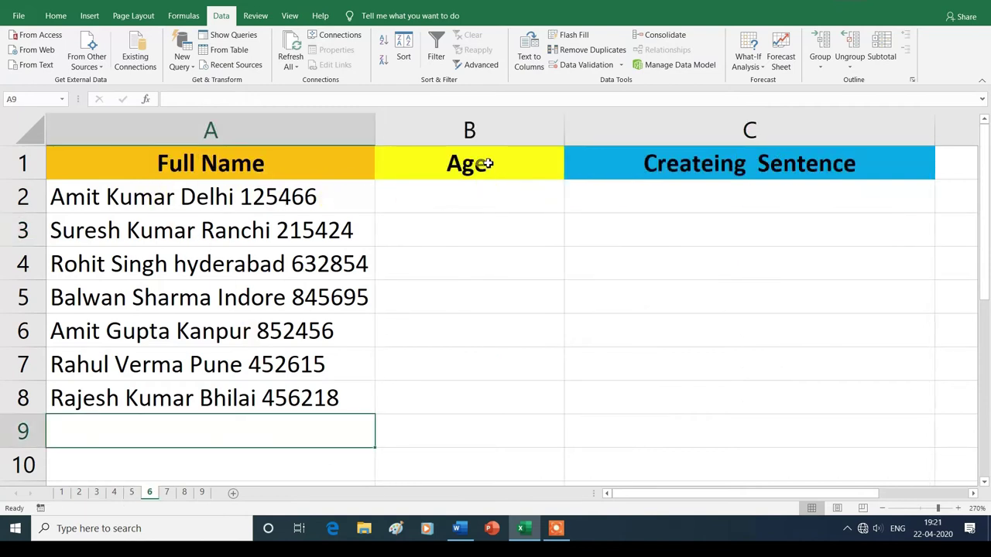
{"action": "left_click", "coordinate": [494, 201]}
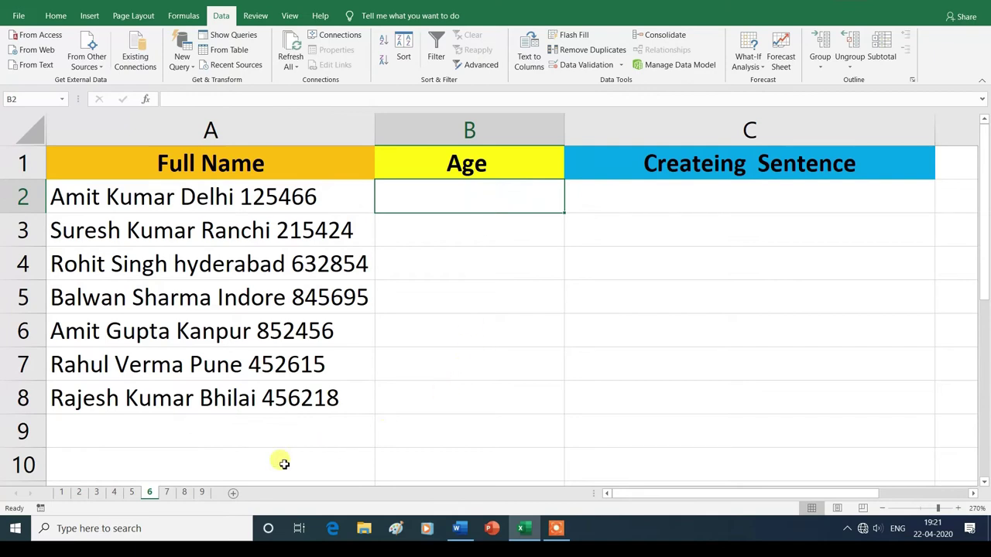
{"action": "type", "text": "45"}
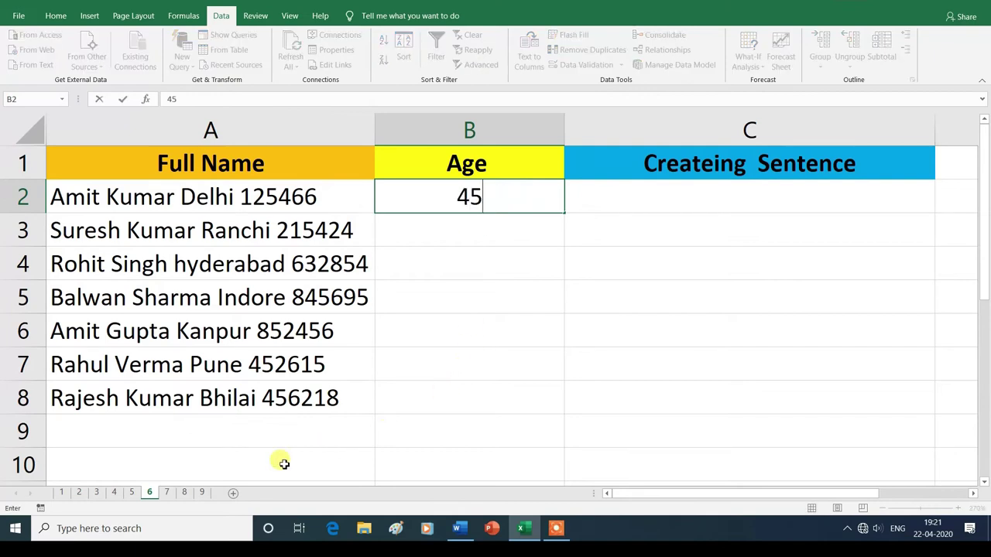
{"action": "key", "text": "Return"}
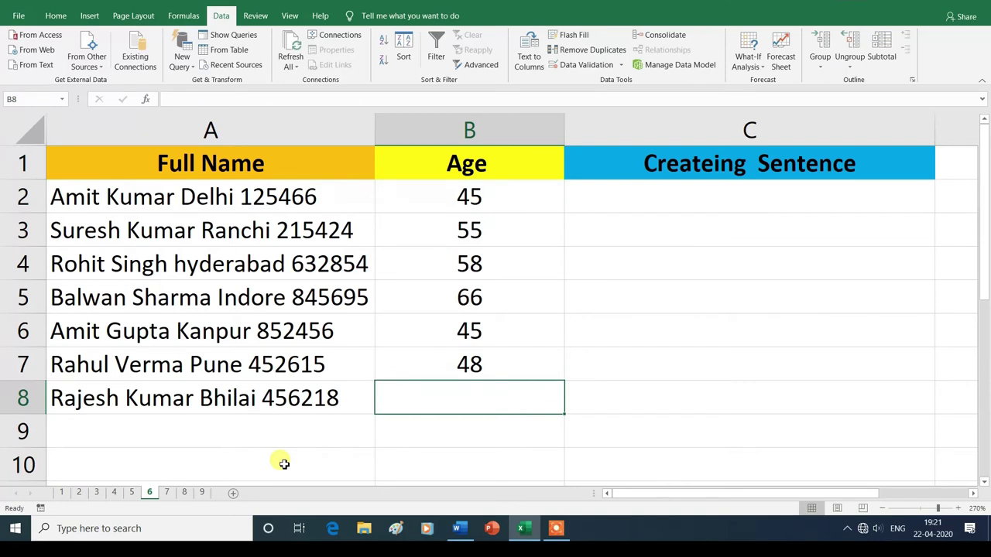
{"action": "type", "text": "56"}
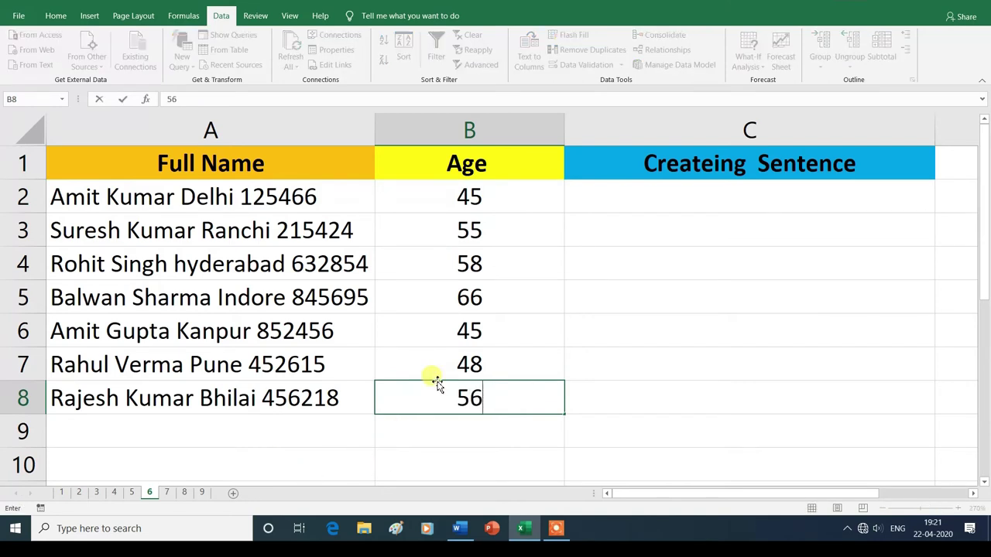
{"action": "left_click", "coordinate": [592, 431]}
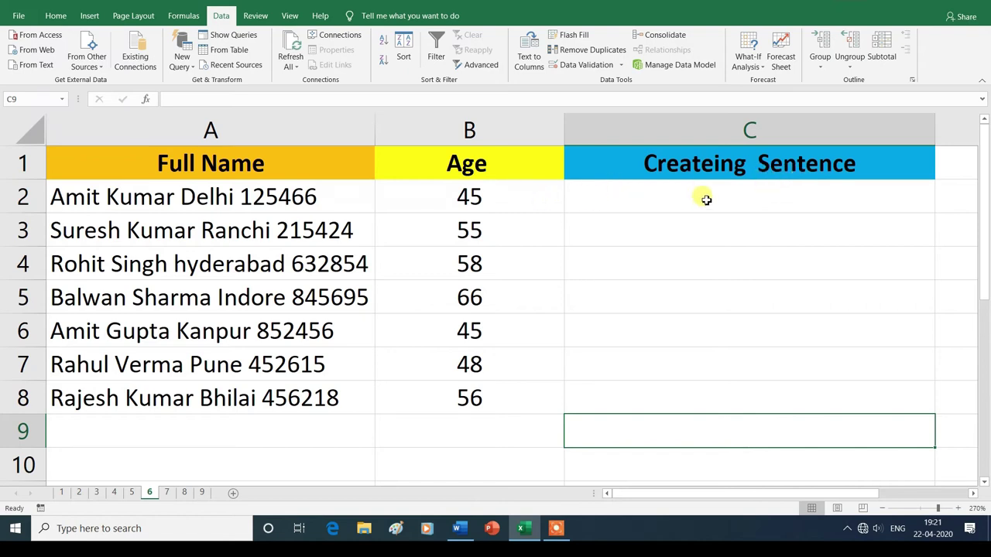
Enter 'Amit age is 45' in C2 and Flash Fill the sentences down to C8.
{"action": "left_click", "coordinate": [655, 200]}
{"action": "type", "text": "Amit age is "}
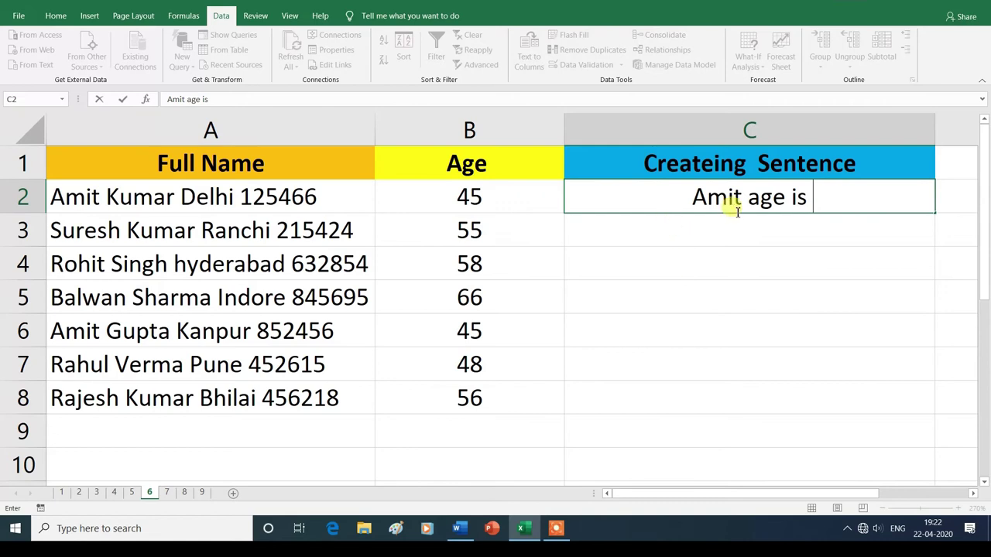
{"action": "type", "text": "45"}
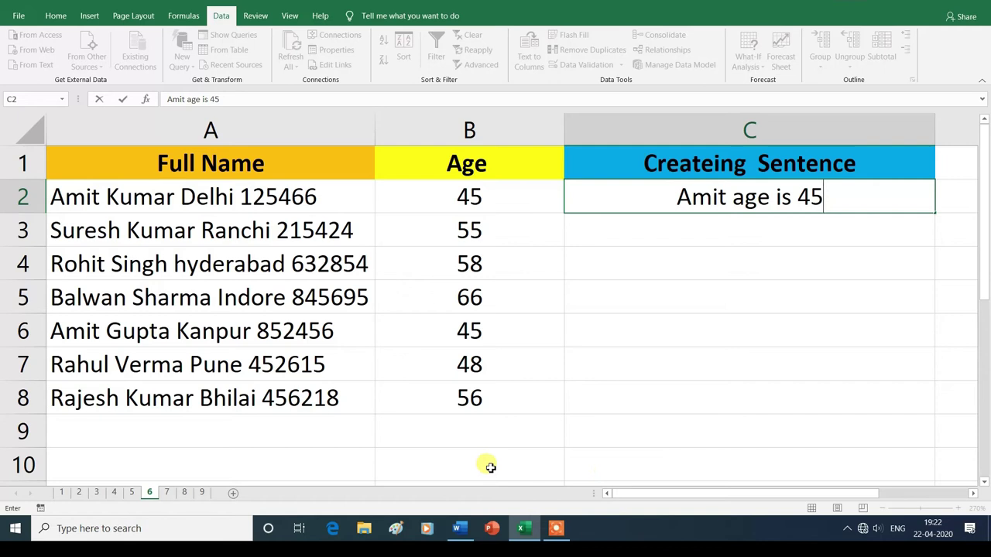
{"action": "key", "text": "Return"}
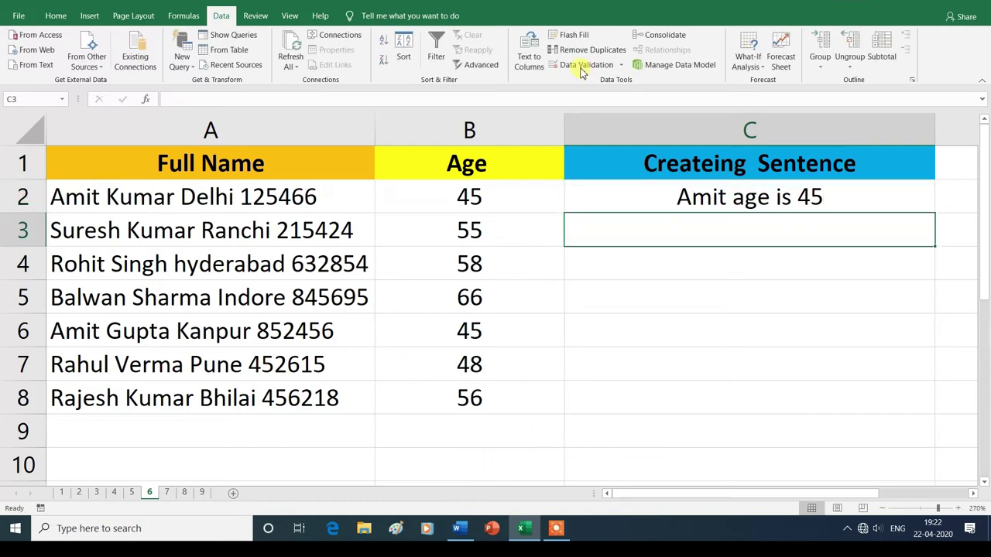
{"action": "left_click", "coordinate": [573, 35]}
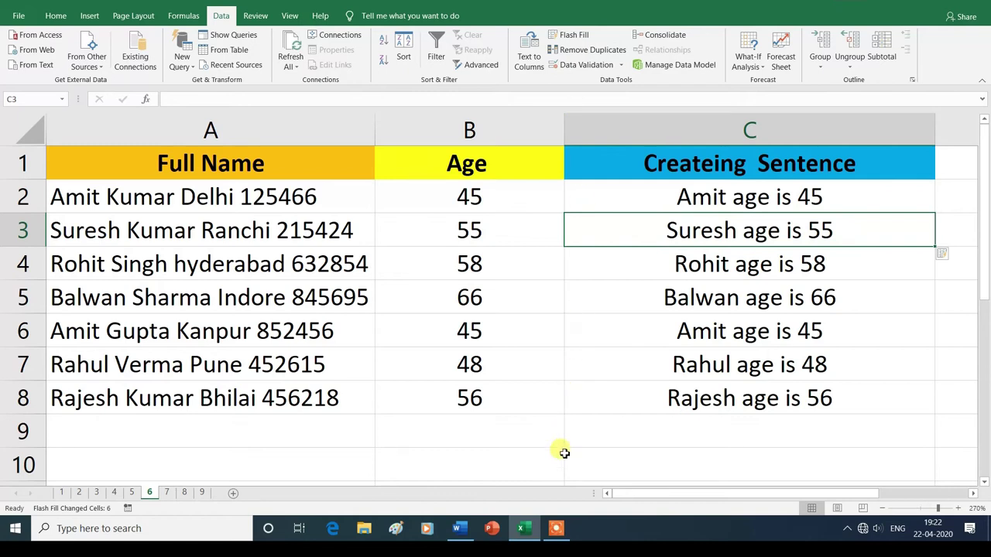
{"action": "left_click", "coordinate": [535, 467]}
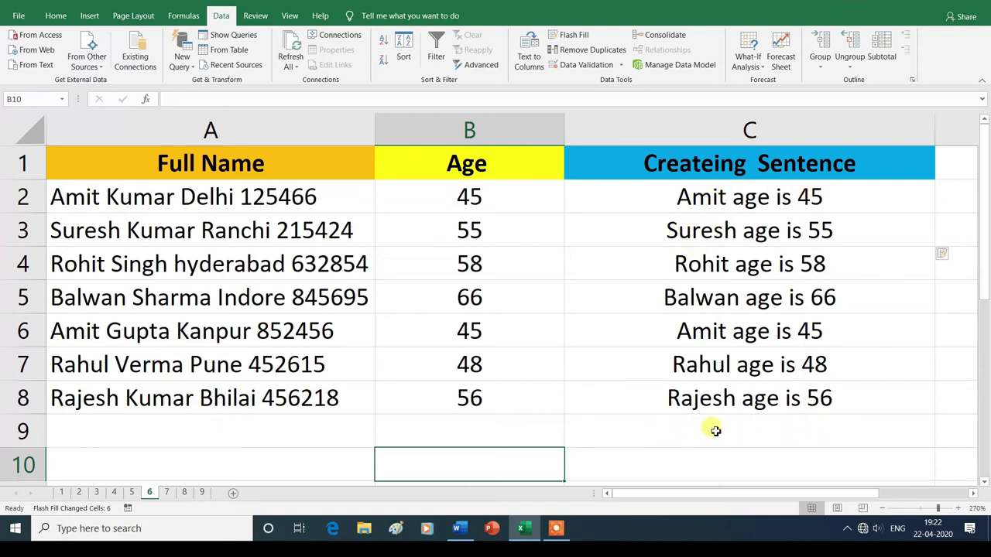
On sheet 7, enter 11 in B2 and Flash Fill days 11 to 17 down the Day column.
{"action": "left_click", "coordinate": [166, 493]}
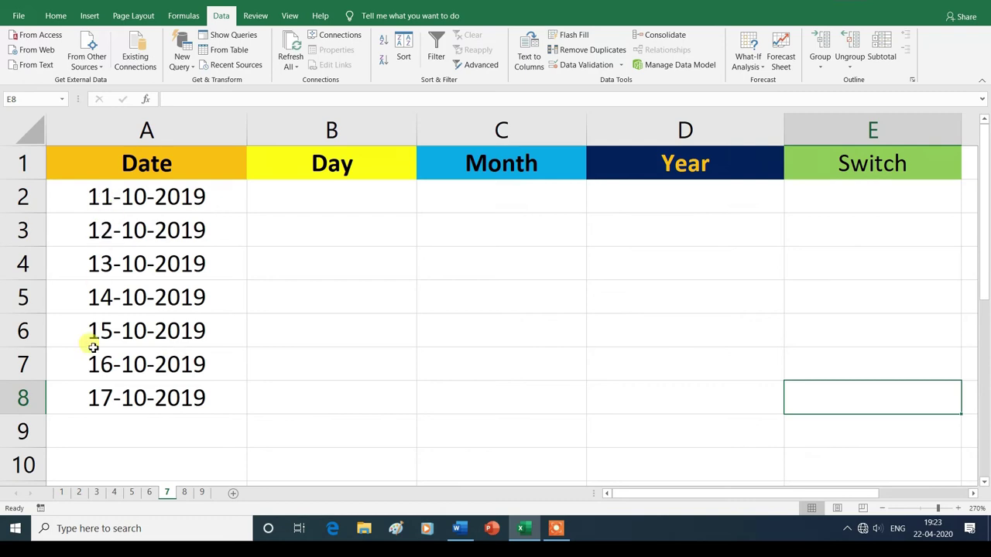
{"action": "left_click", "coordinate": [338, 201]}
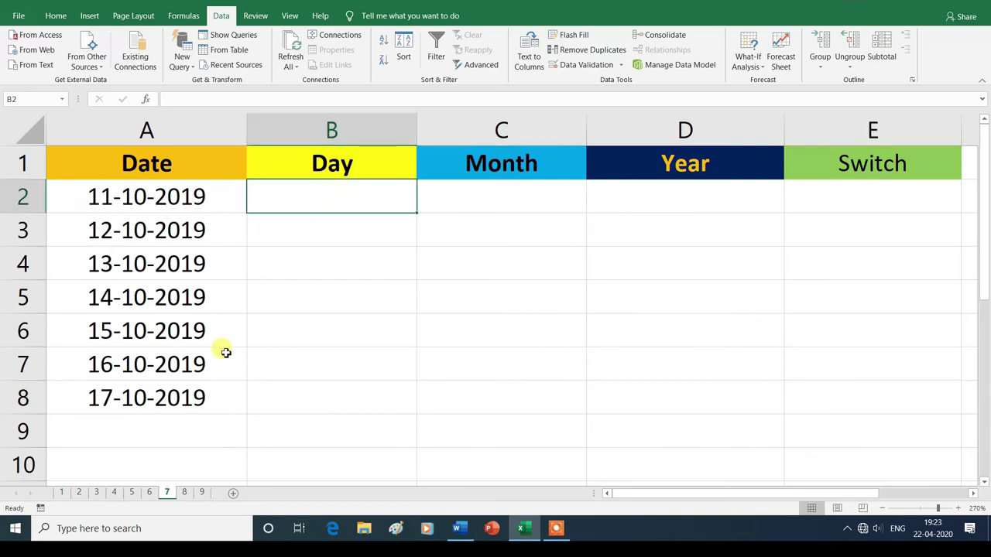
{"action": "type", "text": "11"}
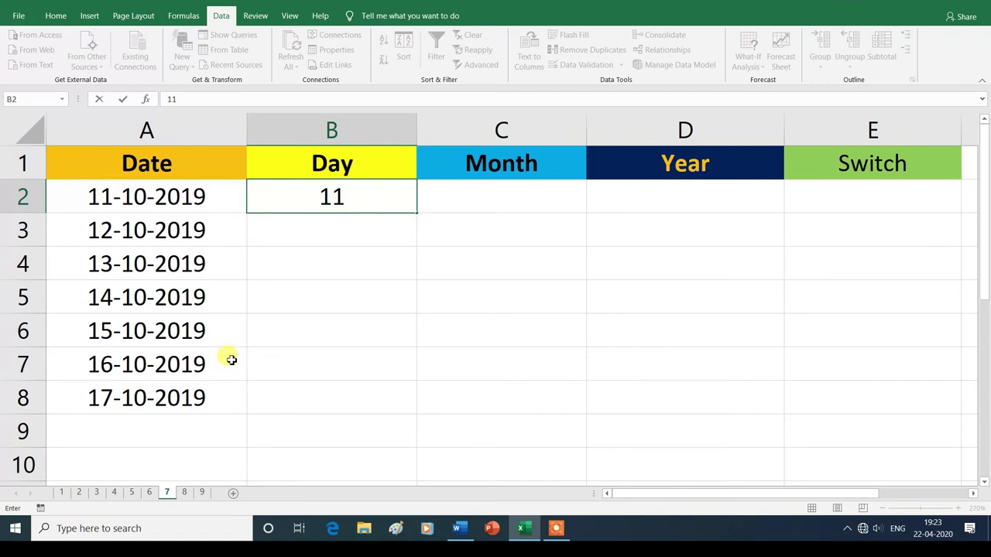
{"action": "key", "text": "Return"}
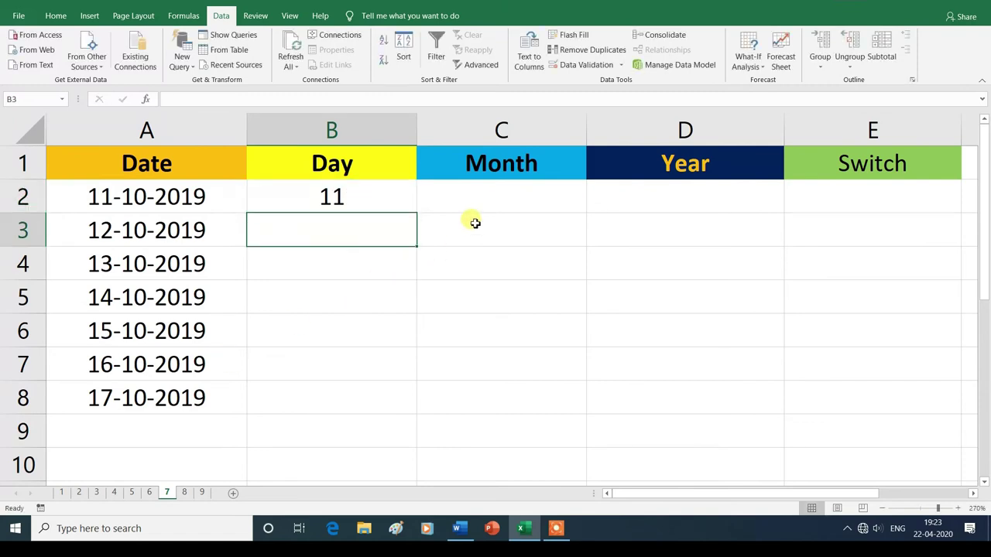
{"action": "left_click", "coordinate": [574, 39]}
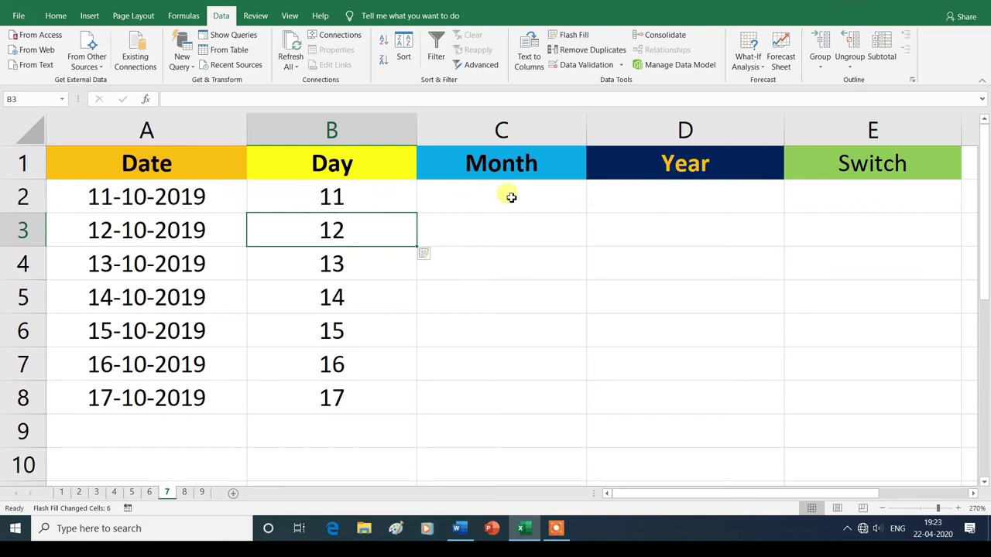
Enter 10 in C2 and Flash Fill the Month column to C8, then type 2019 in D2.
{"action": "left_click", "coordinate": [511, 197]}
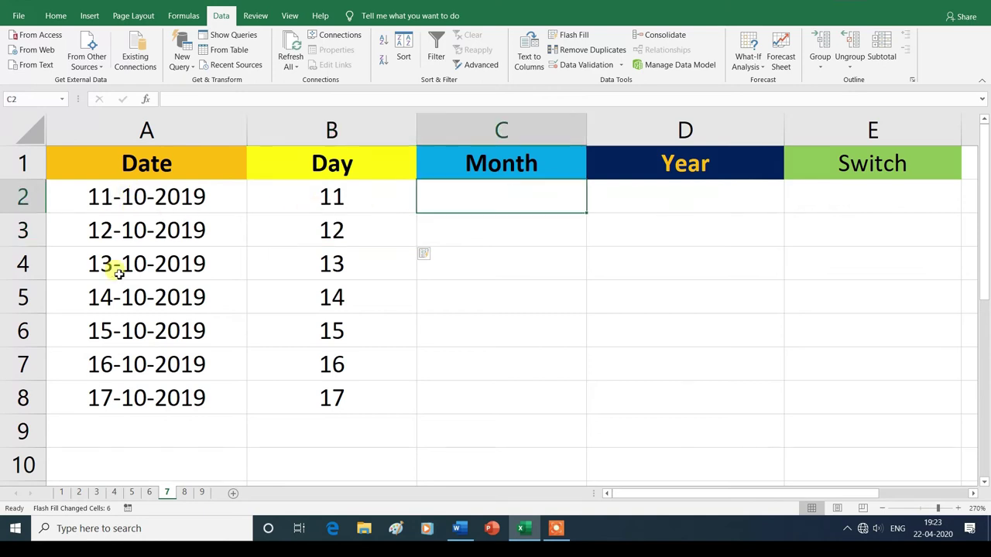
{"action": "type", "text": "10"}
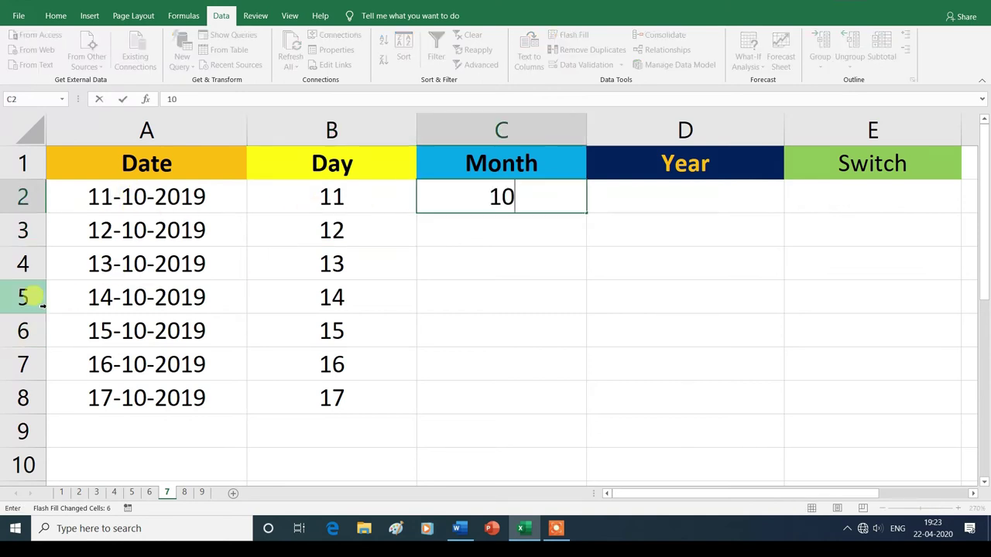
{"action": "key", "text": "Return"}
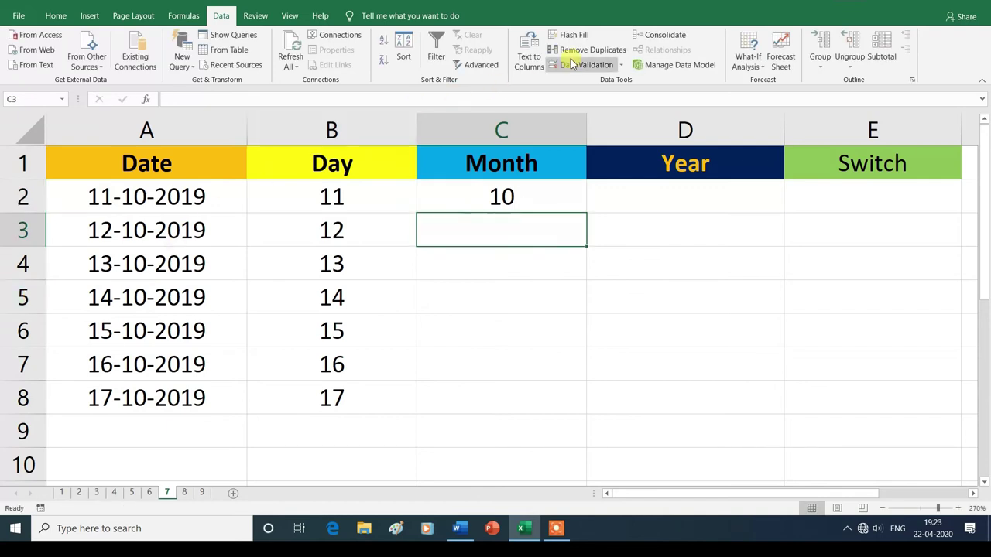
{"action": "left_click", "coordinate": [580, 36]}
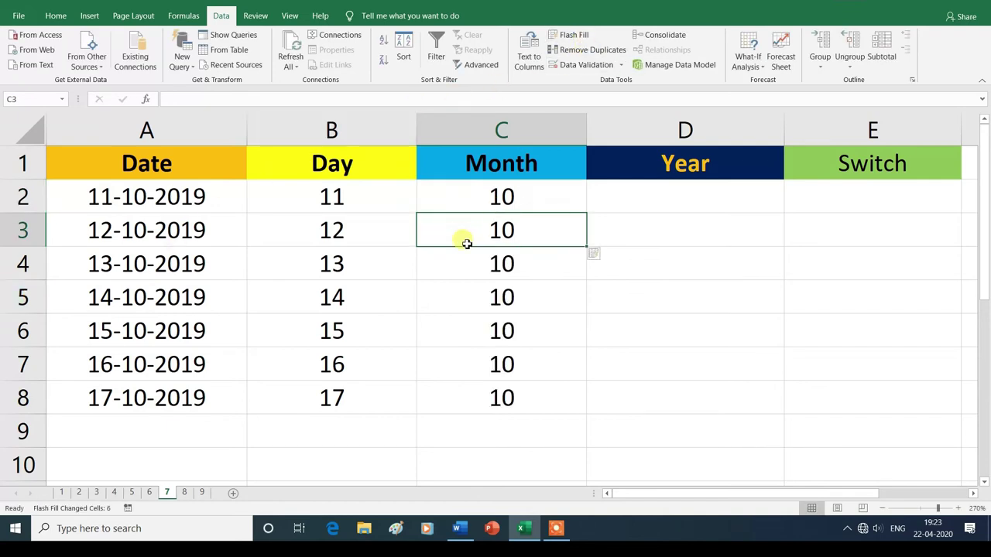
{"action": "left_click", "coordinate": [702, 206]}
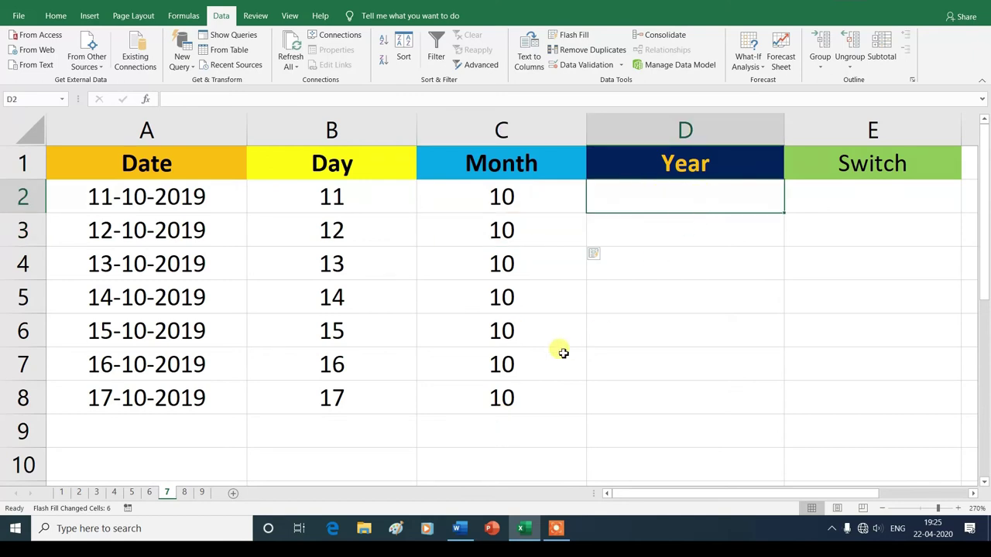
{"action": "type", "text": "2019"}
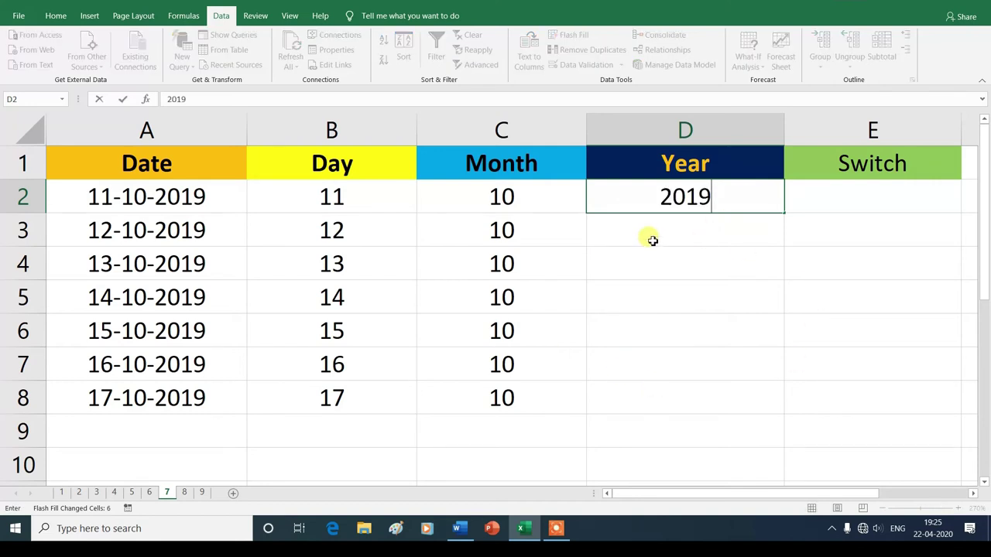
Commit 2019 in D2 and Flash Fill it down the Year column to D8.
{"action": "key", "text": "Return"}
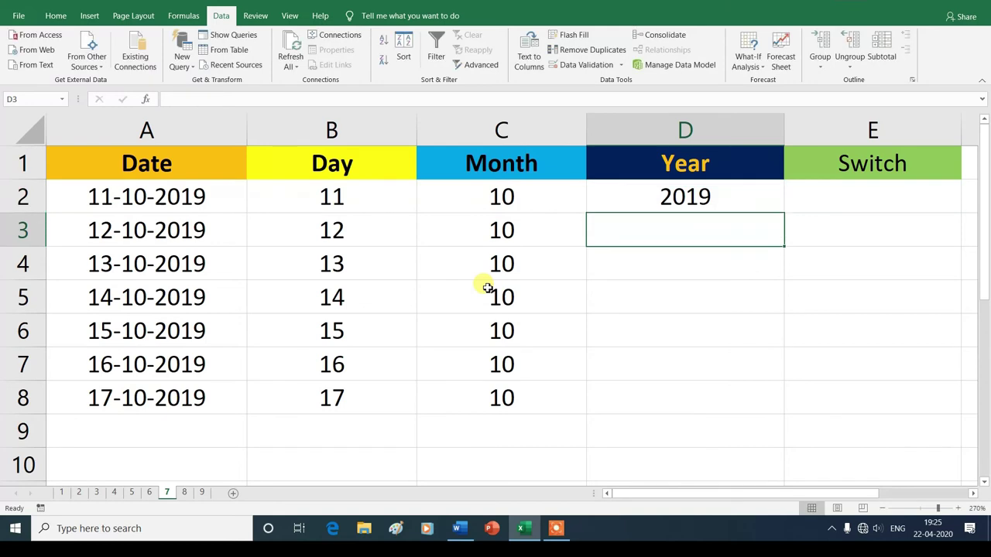
{"action": "left_click", "coordinate": [570, 35]}
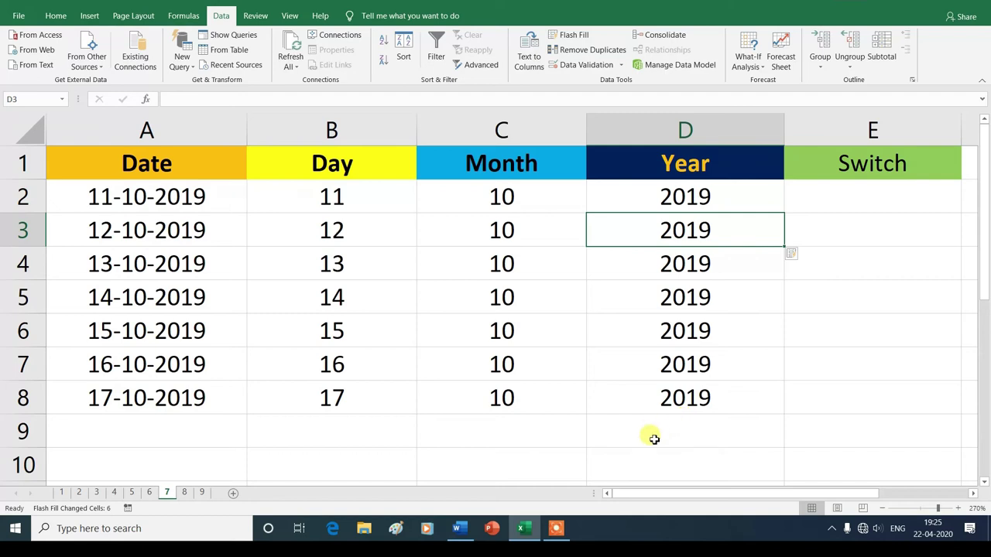
{"action": "left_click", "coordinate": [617, 464]}
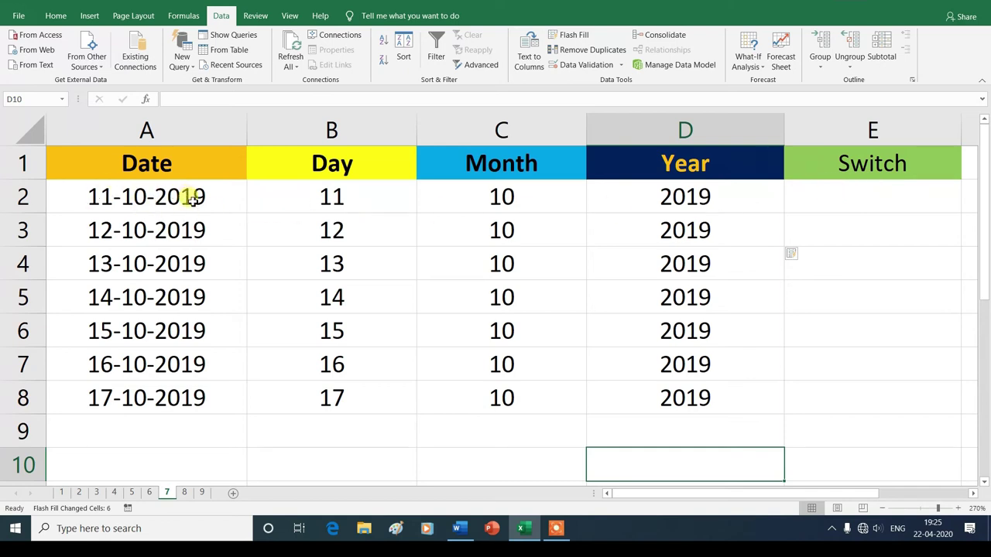
Enter 10-11-2019 in E2 and Flash Fill month-first dates down to E8.
{"action": "left_click", "coordinate": [836, 200]}
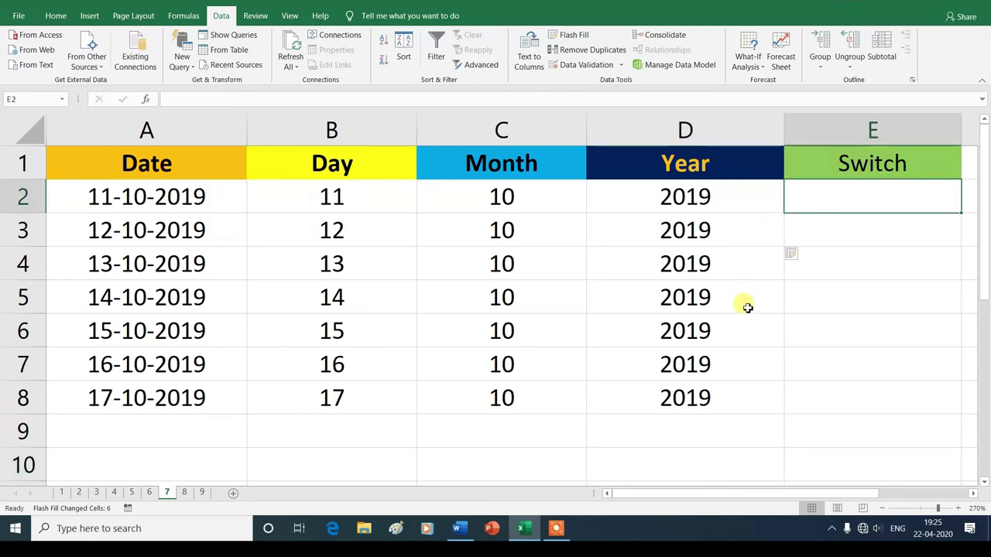
{"action": "type", "text": "10-"}
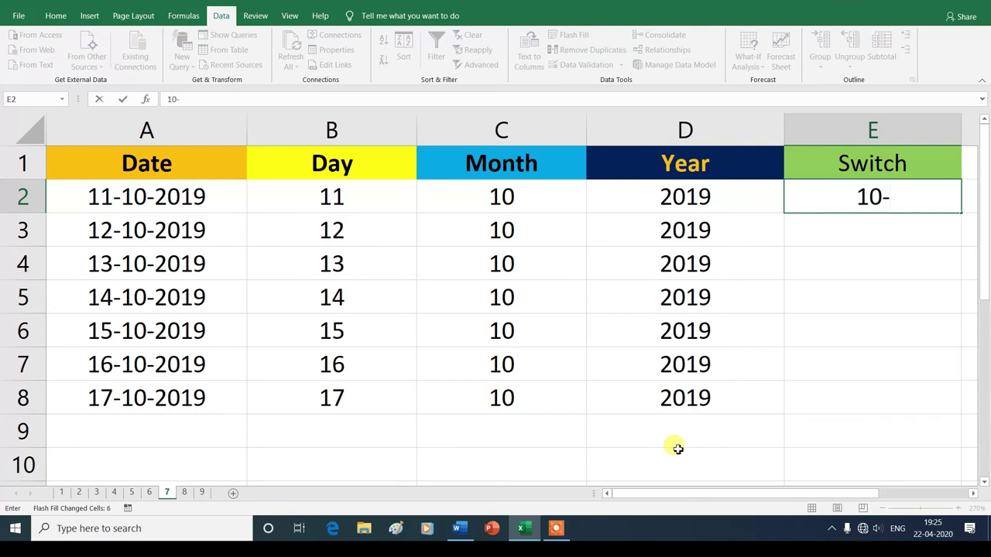
{"action": "type", "text": "11-2019"}
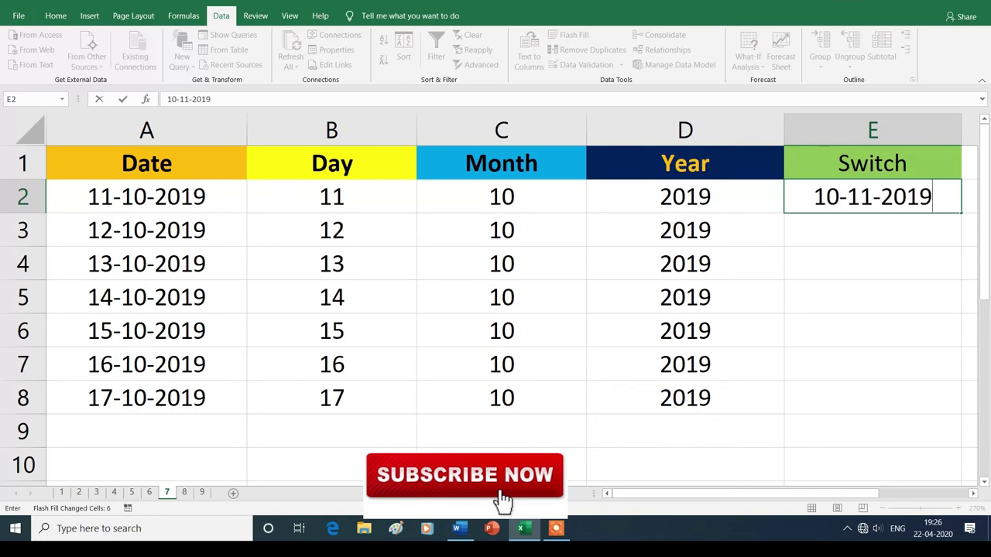
{"action": "key", "text": "Return"}
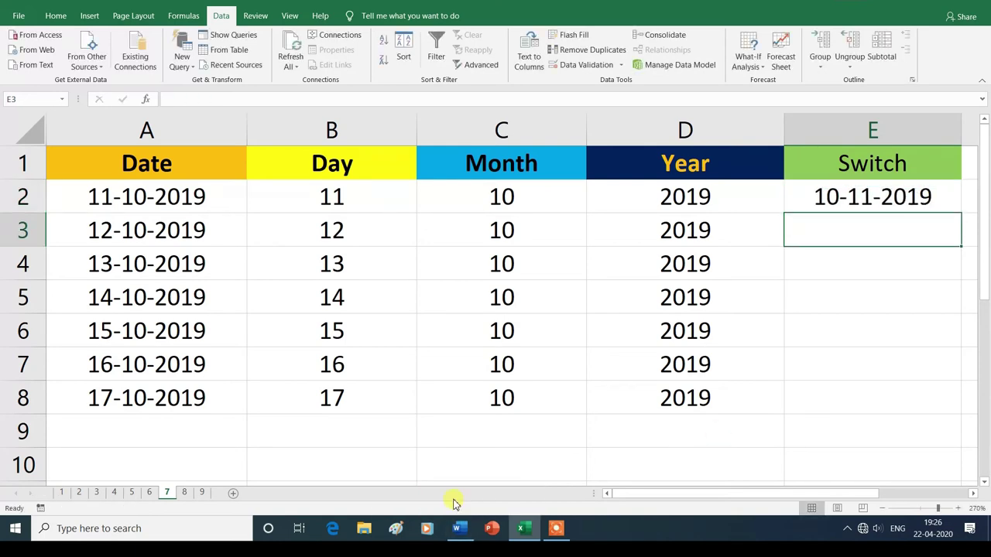
{"action": "left_click", "coordinate": [586, 37]}
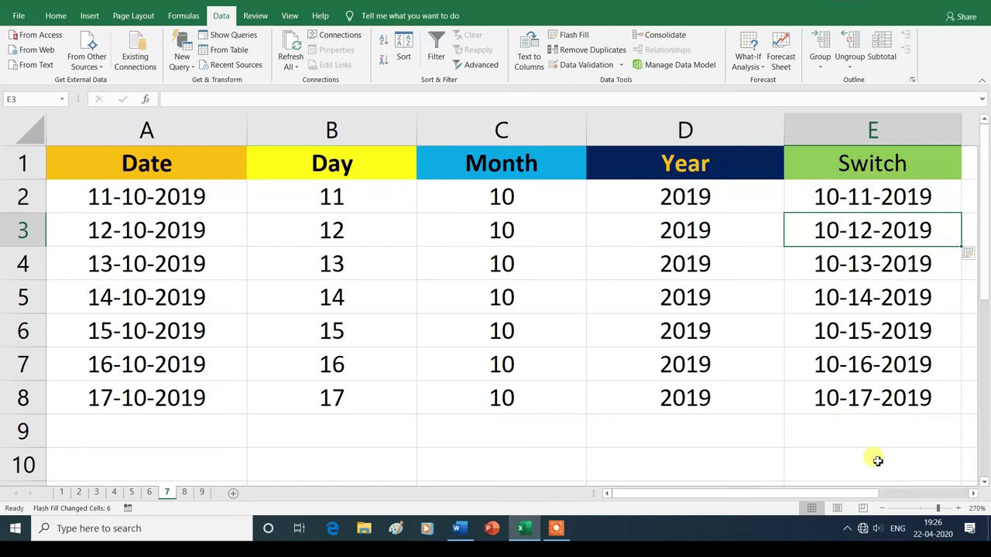
On sheet 8, enter +91 in B1, then clear the 91.00 it turned into.
{"action": "left_click", "coordinate": [184, 493]}
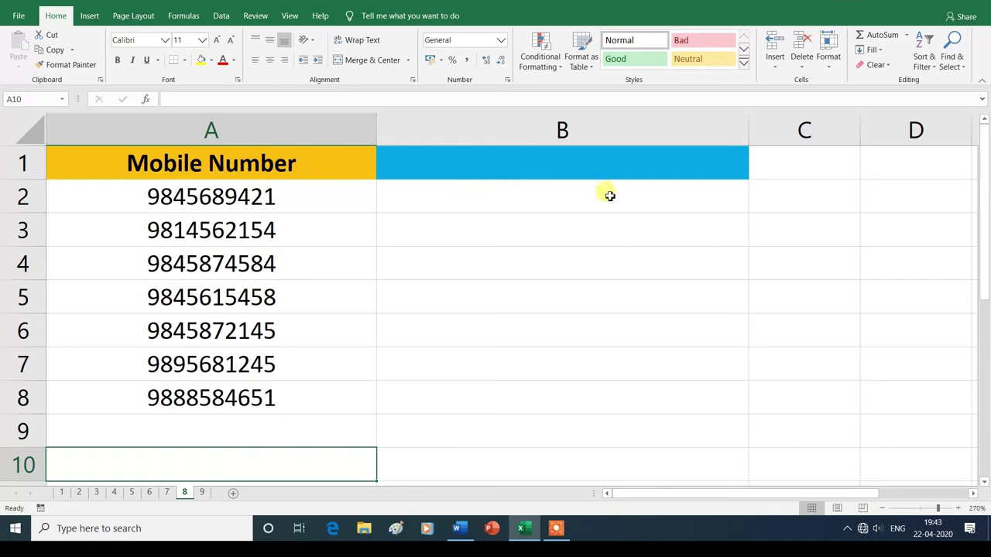
{"action": "left_click", "coordinate": [552, 165]}
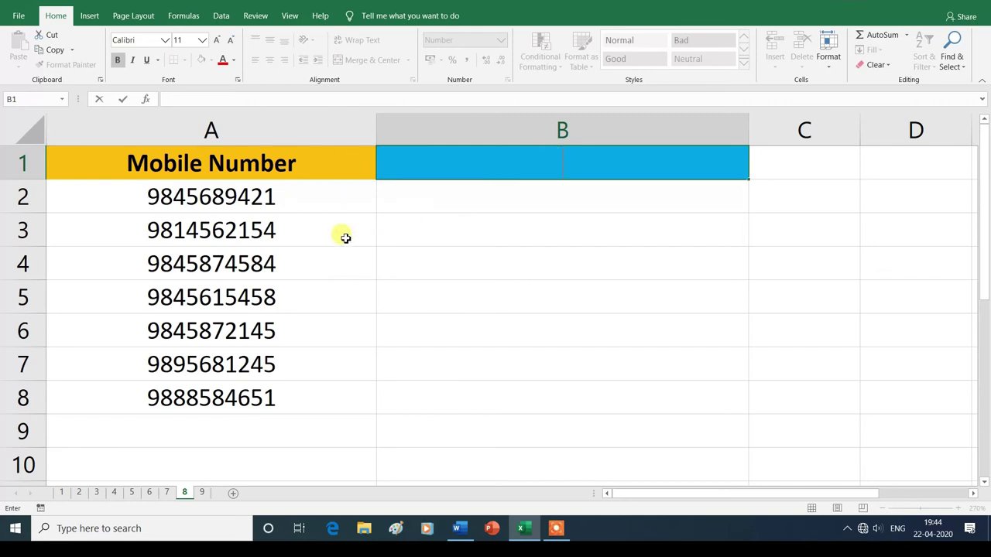
{"action": "type", "text": "+91"}
{"action": "key", "text": "Return"}
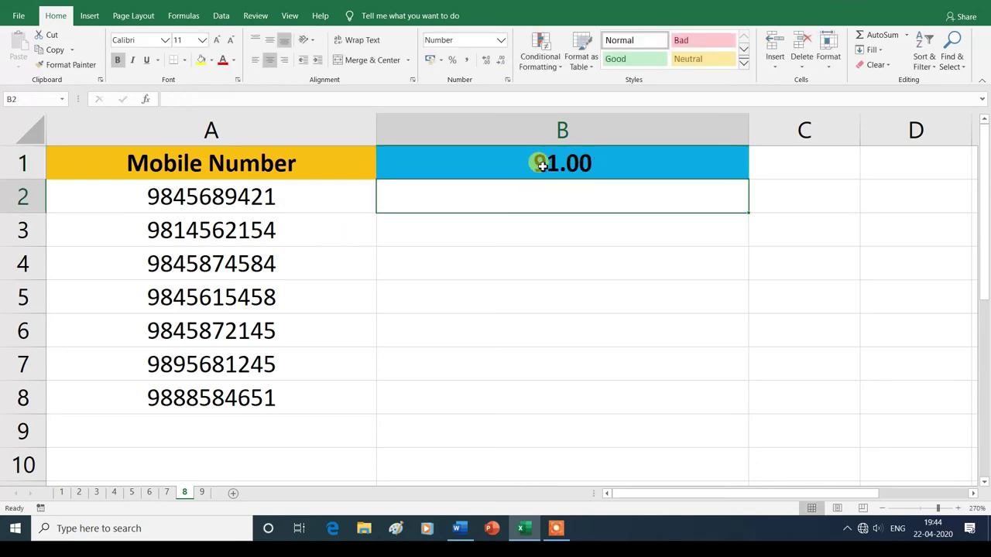
{"action": "left_click", "coordinate": [568, 166]}
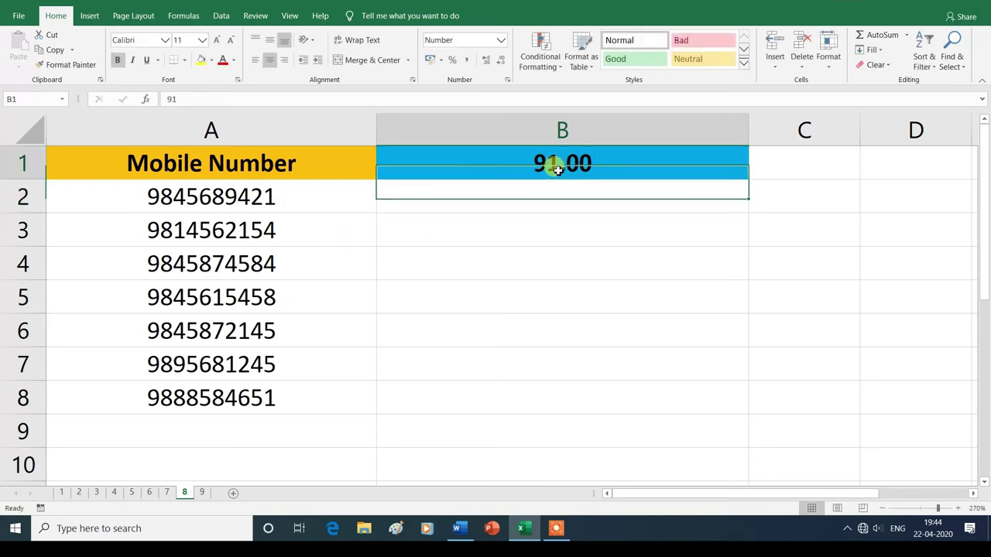
{"action": "key", "text": "Delete"}
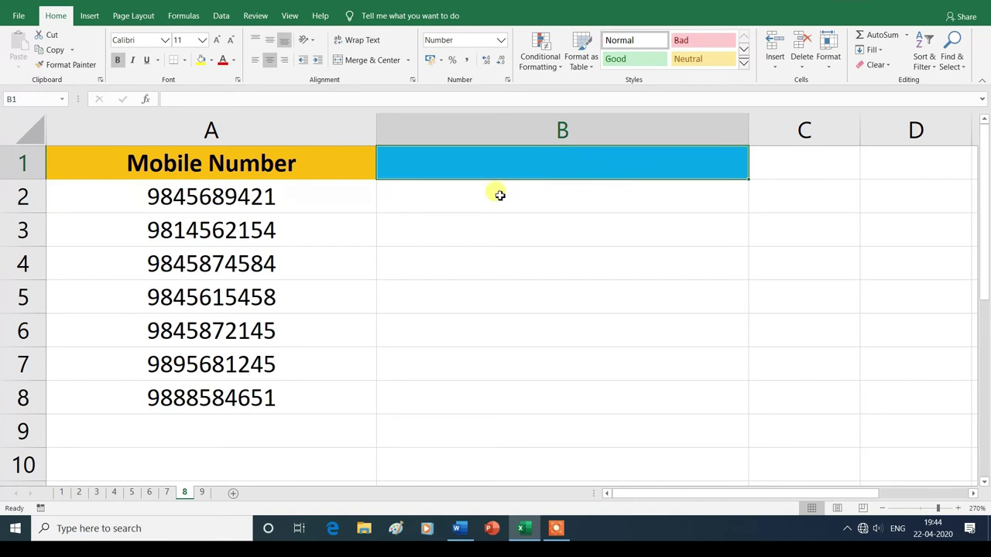
Format B1:B8 as Text and re-enter +91 in B1.
{"action": "left_click_drag", "start_coordinate": [494, 161], "coordinate": [504, 385]}
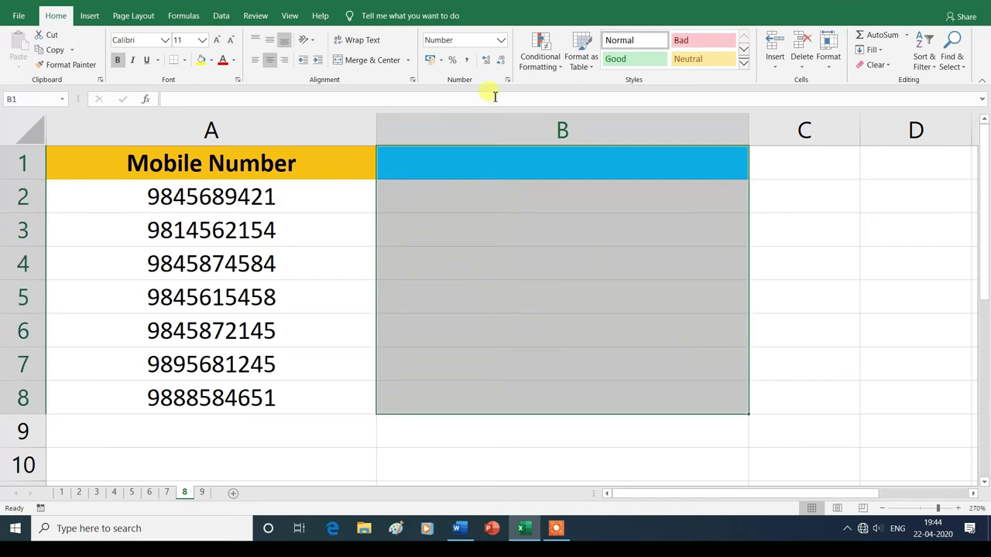
{"action": "left_click", "coordinate": [501, 40]}
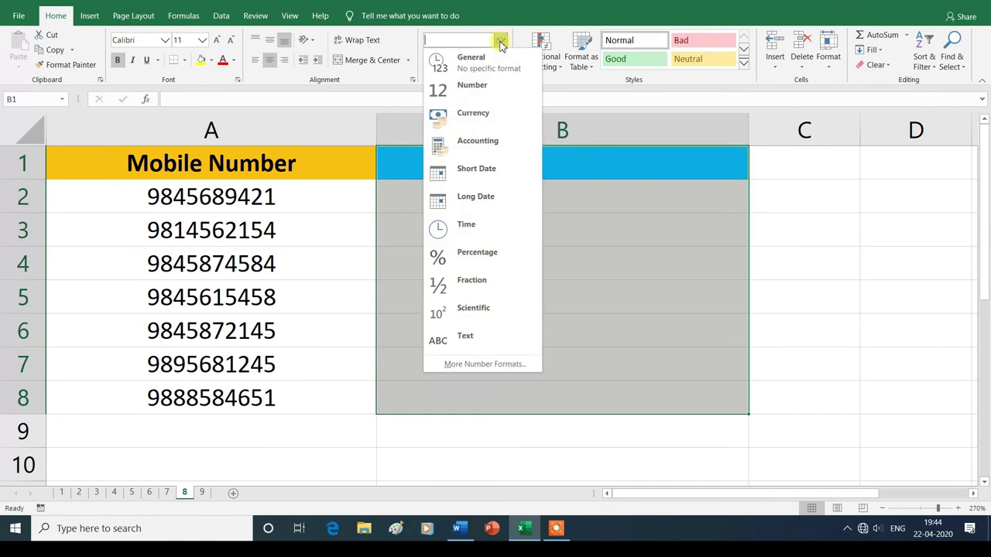
{"action": "left_click", "coordinate": [462, 344]}
{"action": "left_click", "coordinate": [495, 157]}
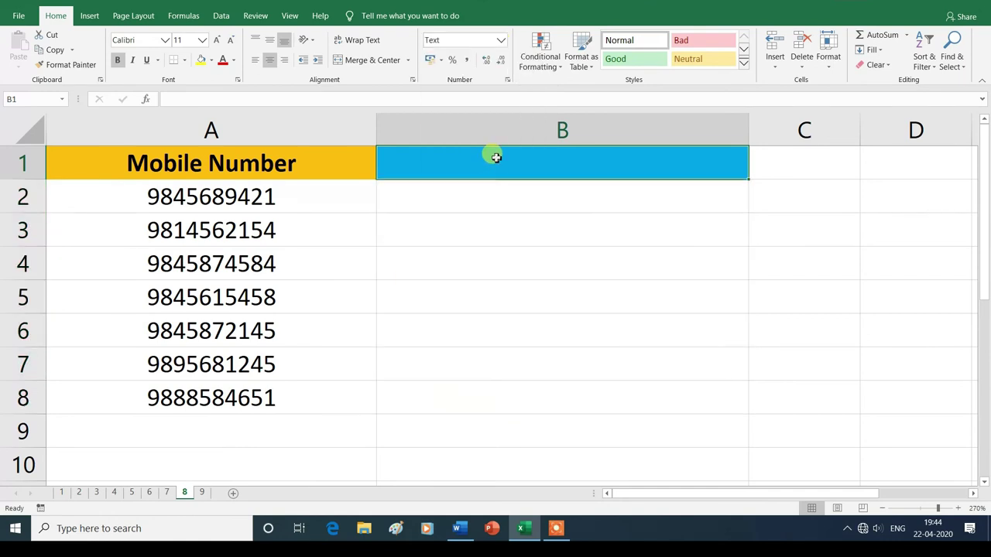
{"action": "type", "text": "+91"}
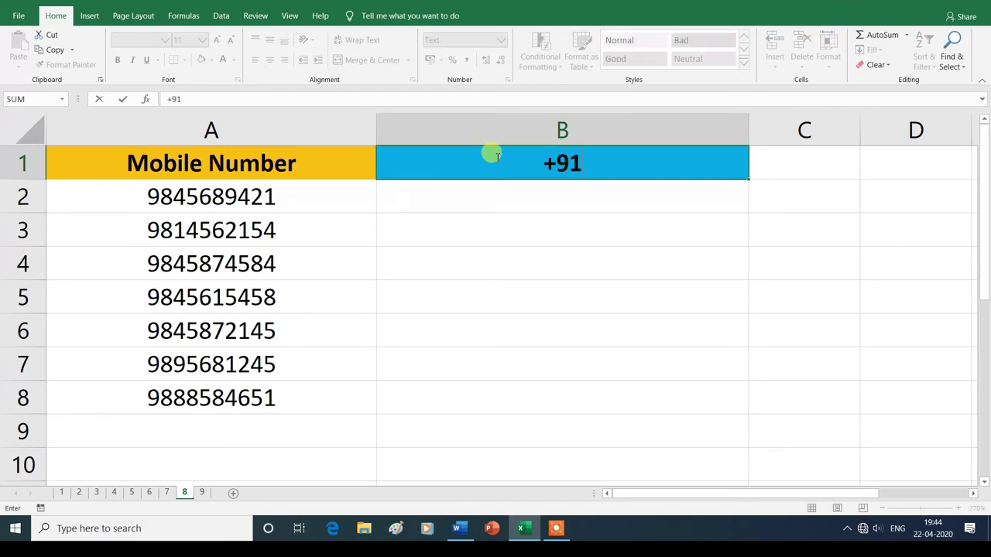
{"action": "left_click", "coordinate": [500, 199]}
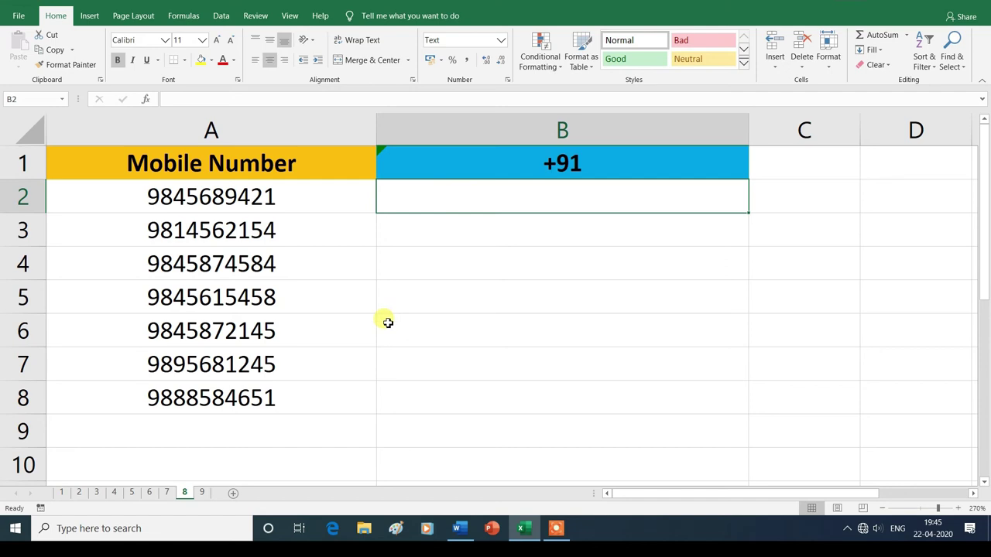
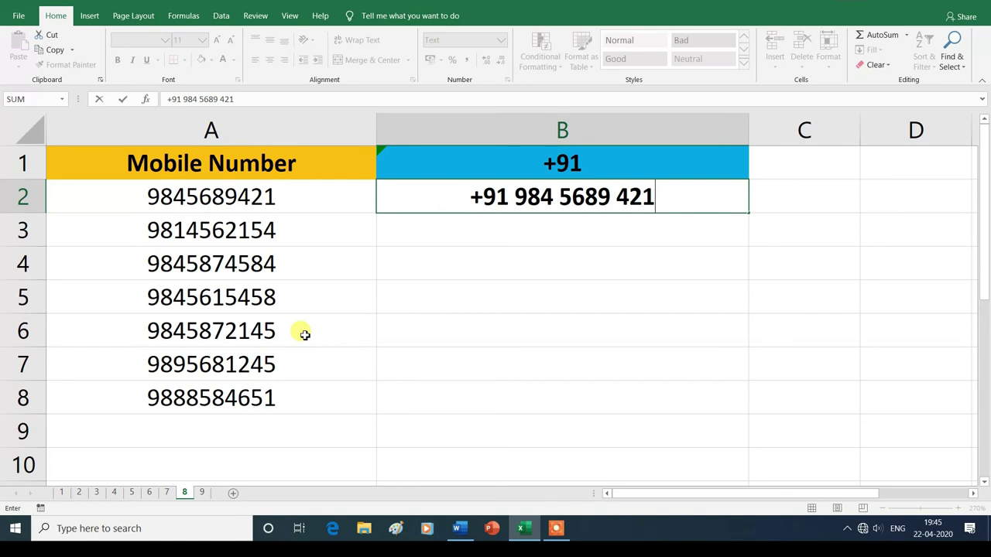
{"action": "key", "text": "Return"}
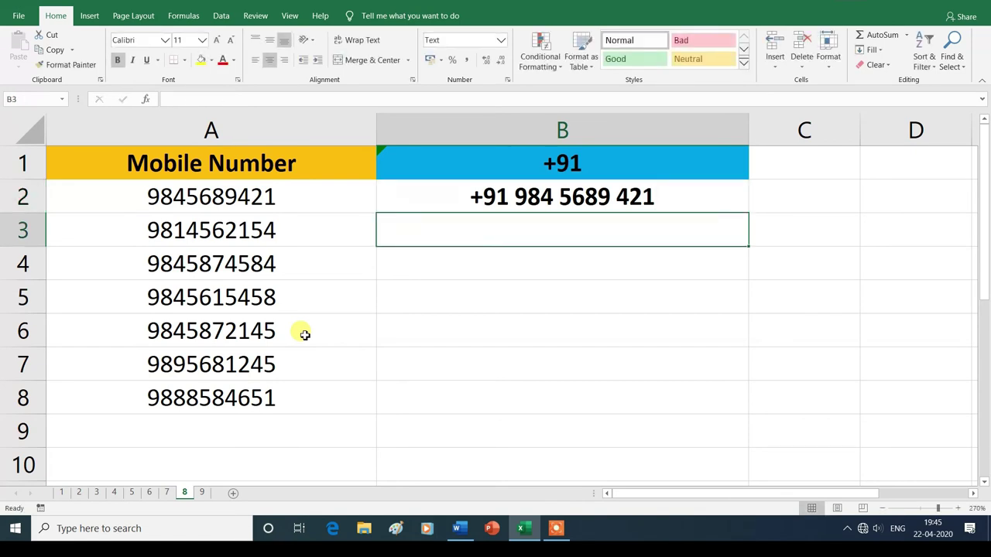
Flash Fill B3:B8 with the +91 grouped mobile numbers from the B2 example.
{"action": "left_click", "coordinate": [224, 15]}
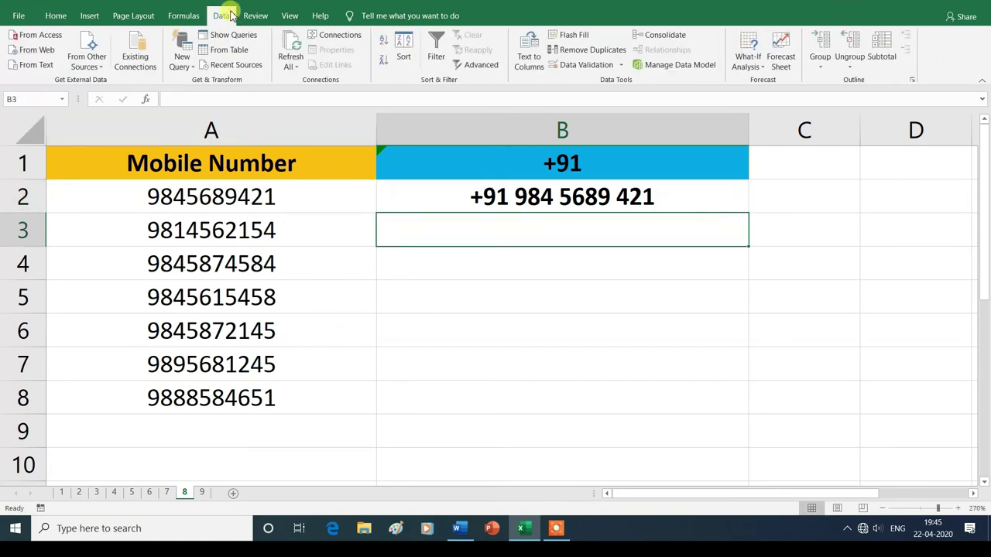
{"action": "left_click", "coordinate": [586, 37]}
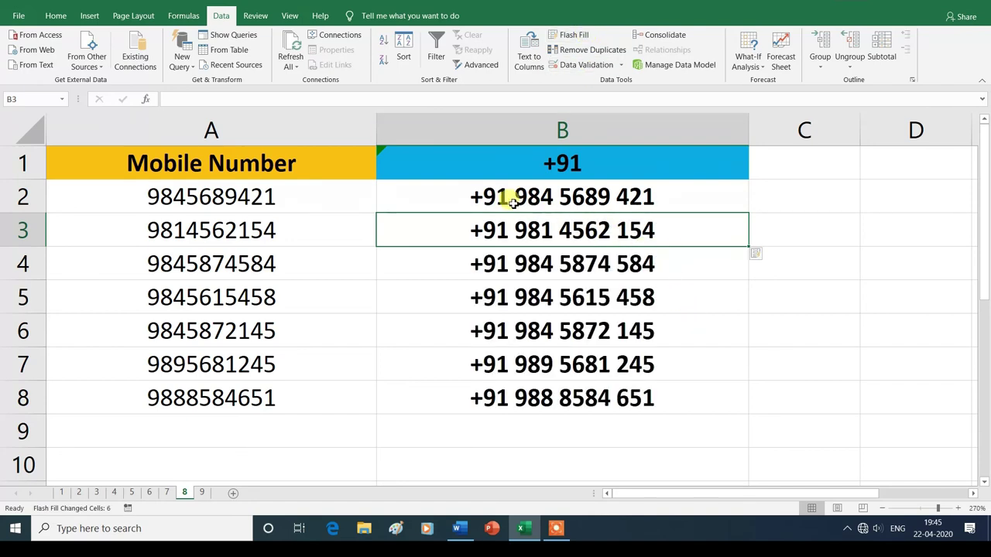
{"action": "left_click", "coordinate": [537, 468]}
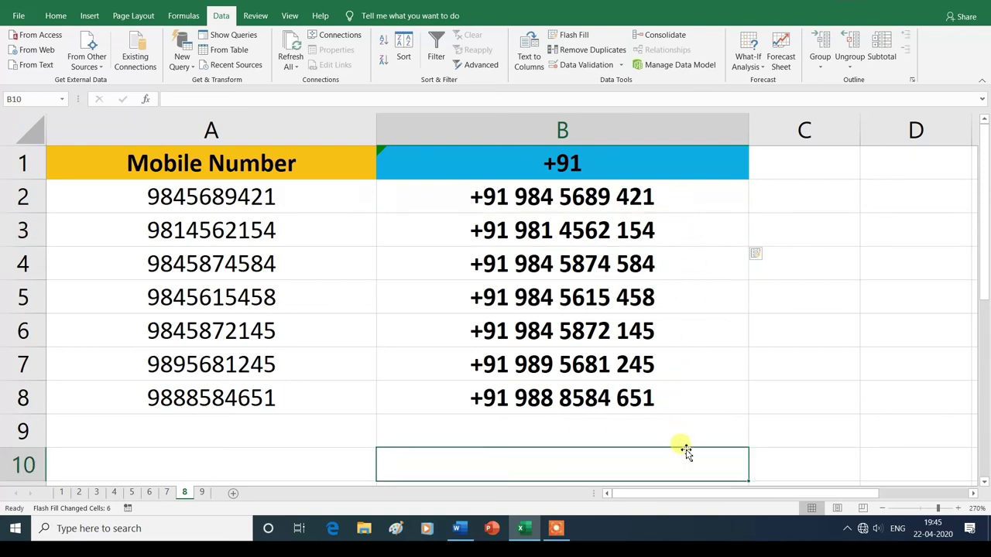
{"action": "left_click", "coordinate": [202, 492]}
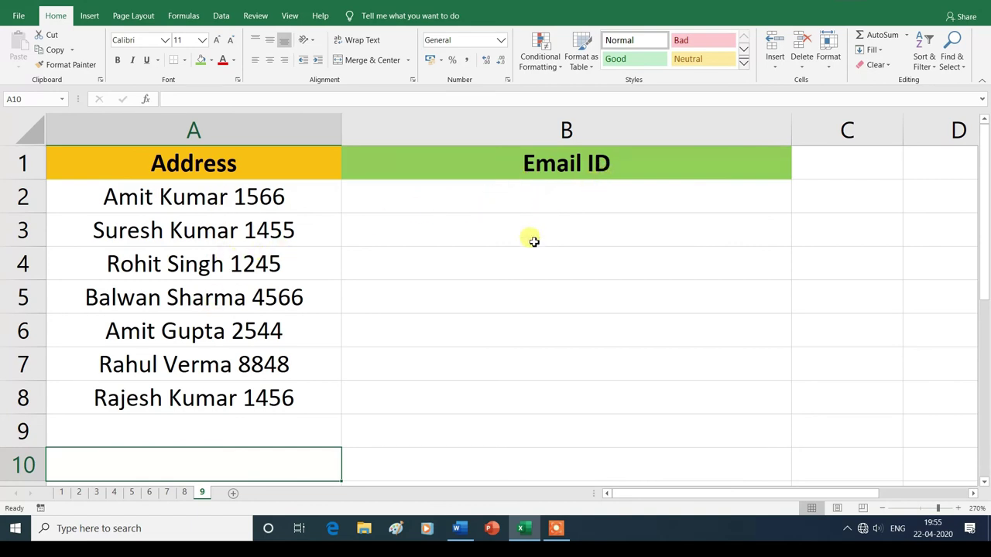
{"action": "left_click", "coordinate": [512, 201]}
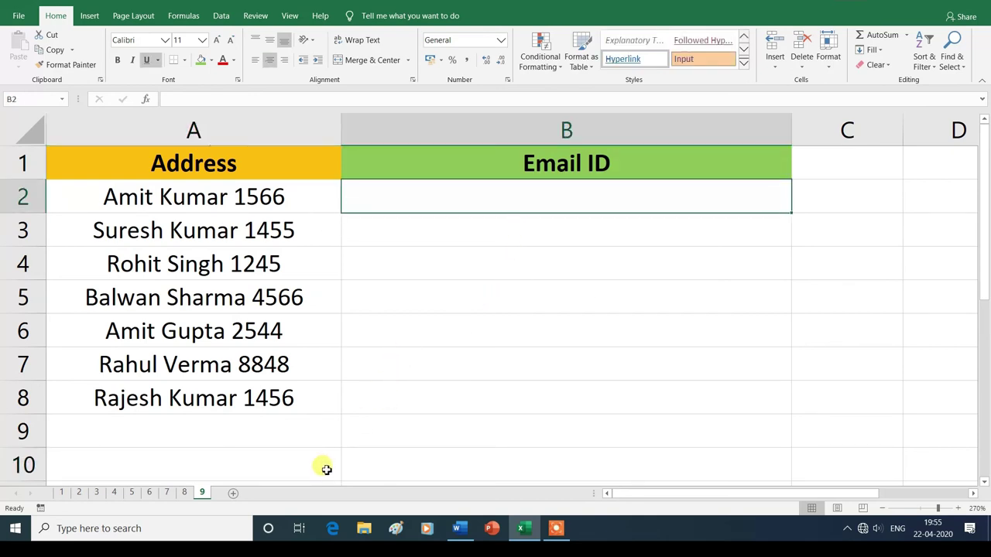
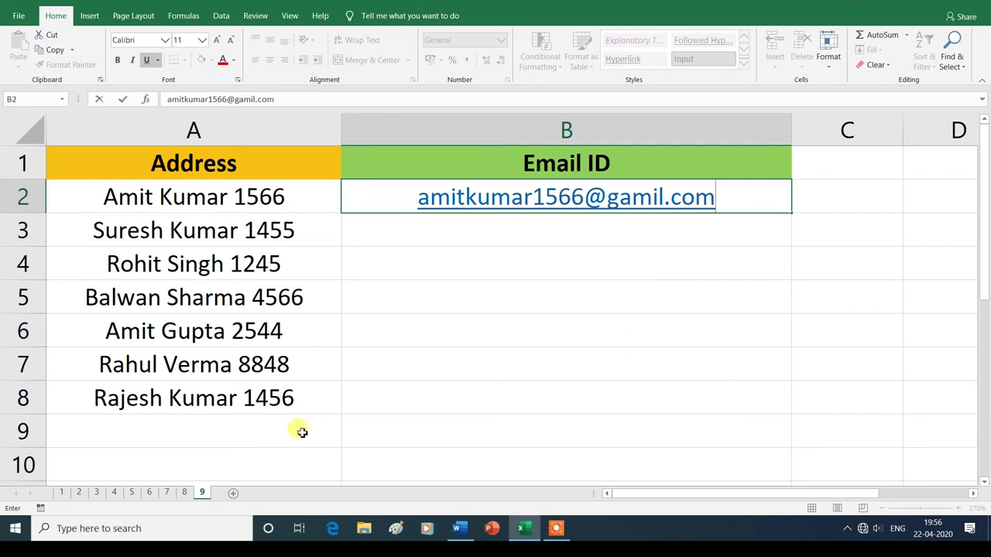
{"action": "key", "text": "Return"}
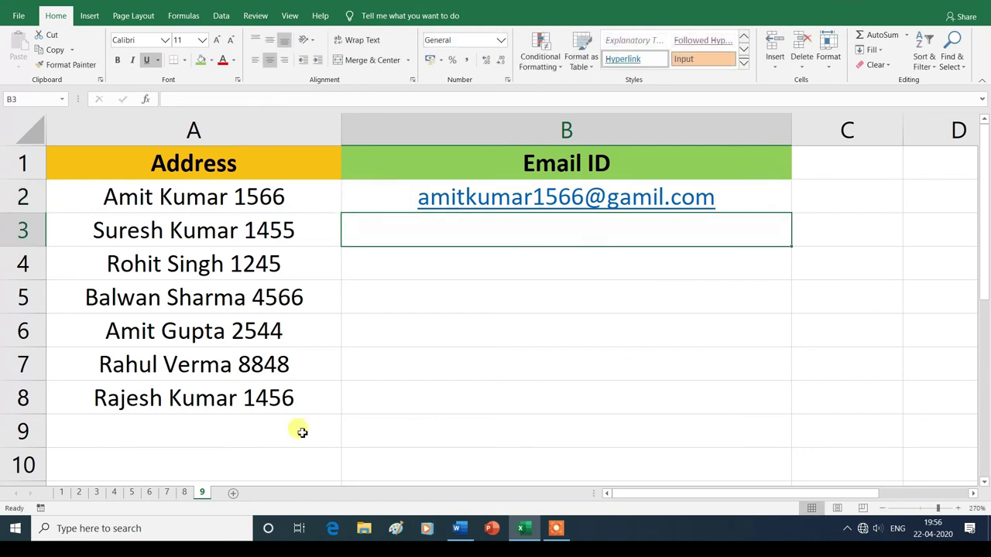
{"action": "left_click", "coordinate": [223, 19]}
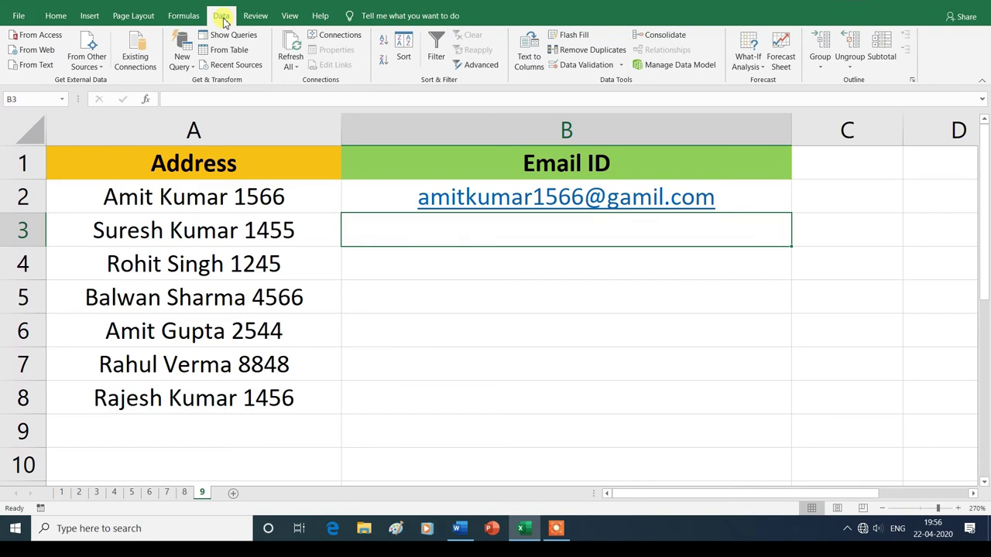
{"action": "left_click", "coordinate": [573, 37]}
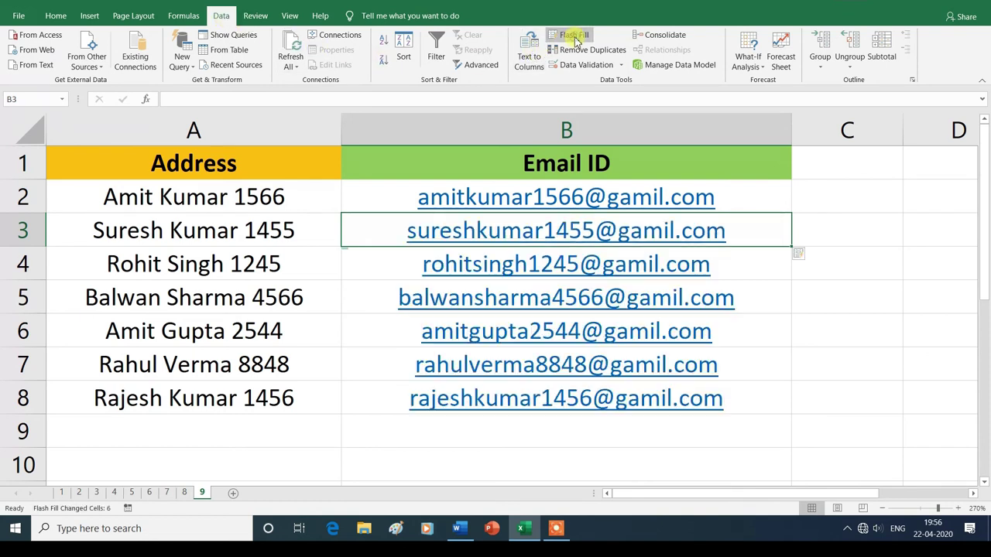
Insert an entire empty column at B1, pushing Email ID over to column C.
{"action": "left_click", "coordinate": [663, 475]}
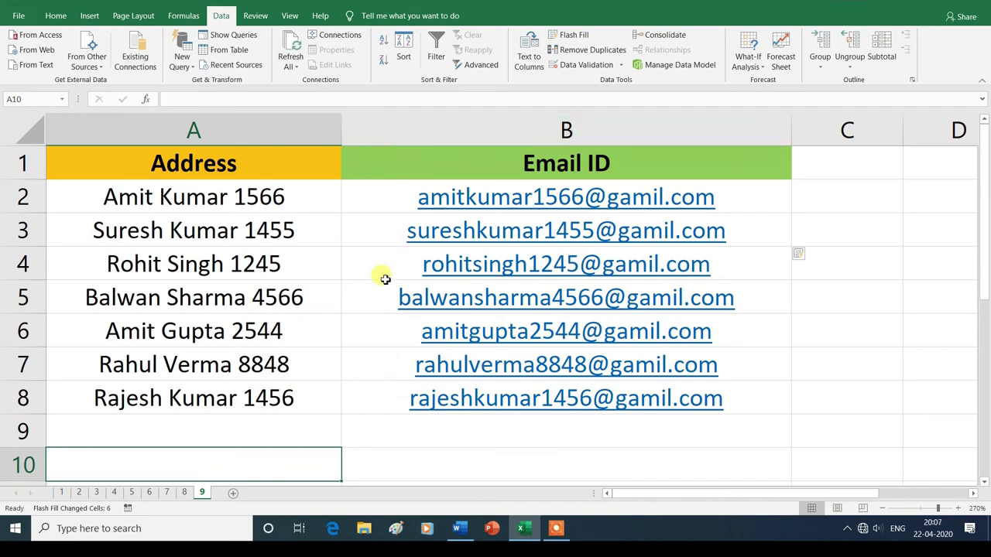
{"action": "right_click", "coordinate": [375, 161]}
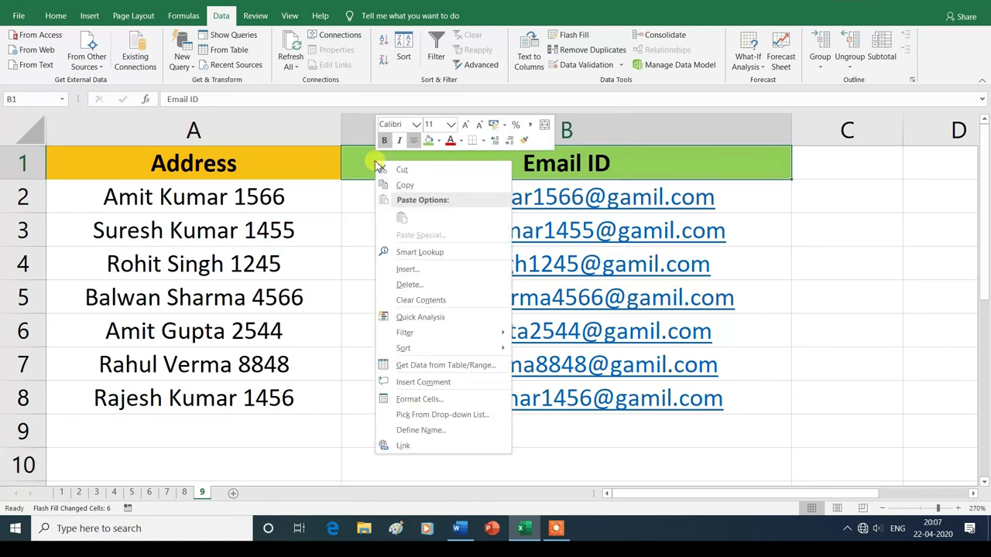
{"action": "left_click", "coordinate": [406, 271]}
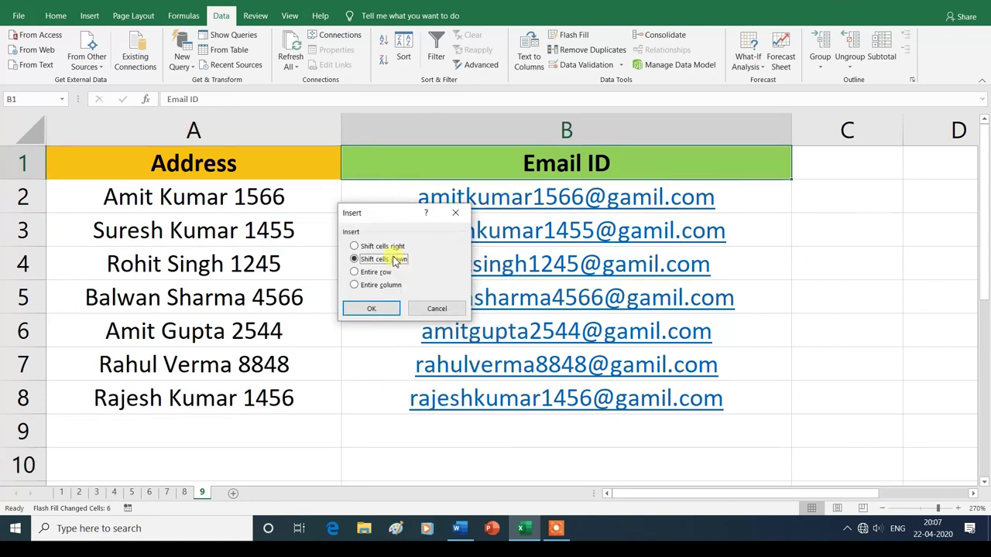
{"action": "left_click", "coordinate": [355, 284]}
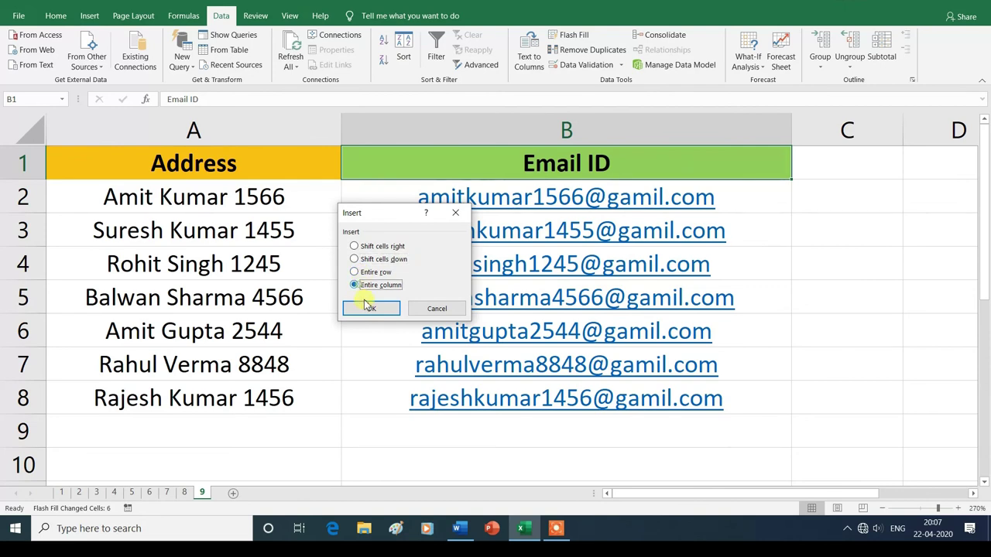
{"action": "left_click", "coordinate": [367, 308]}
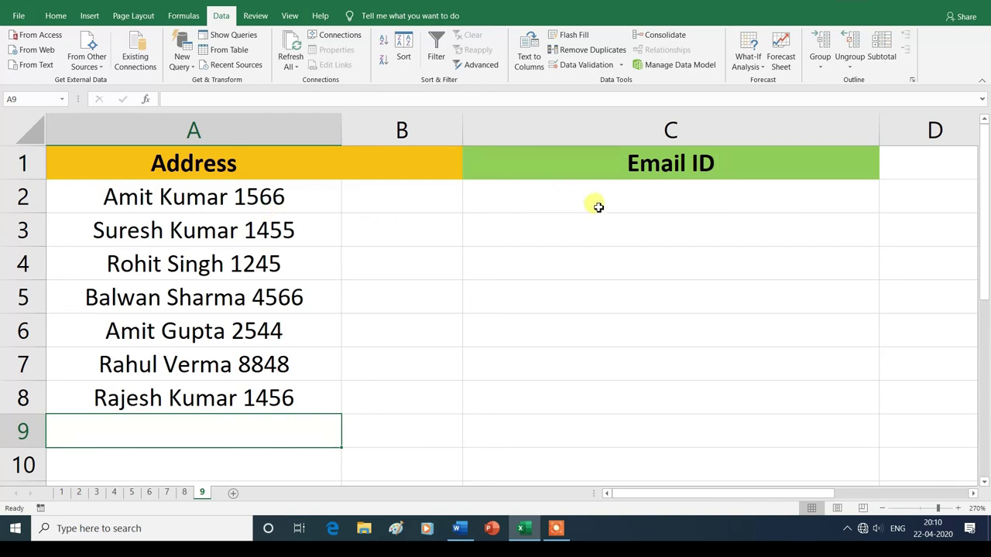
{"action": "left_click", "coordinate": [598, 207]}
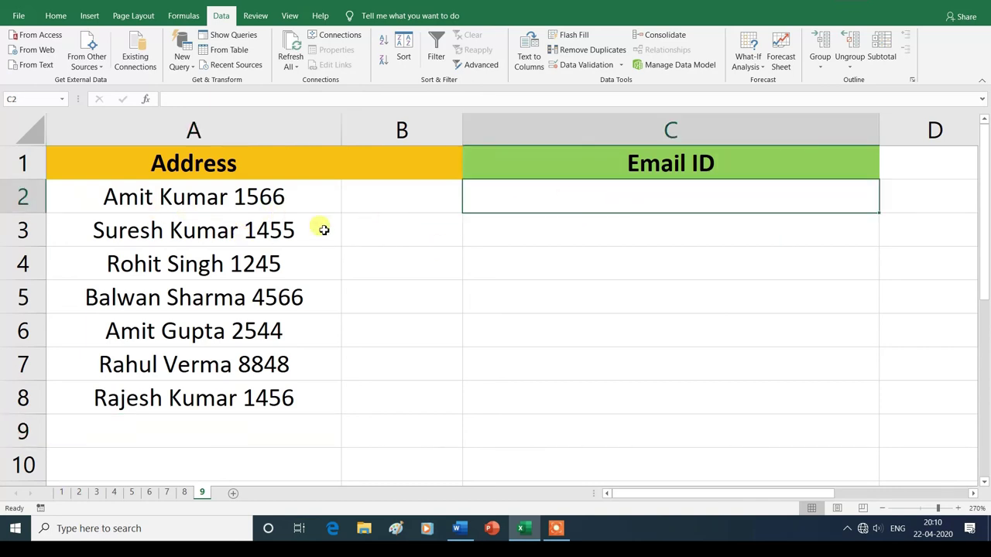
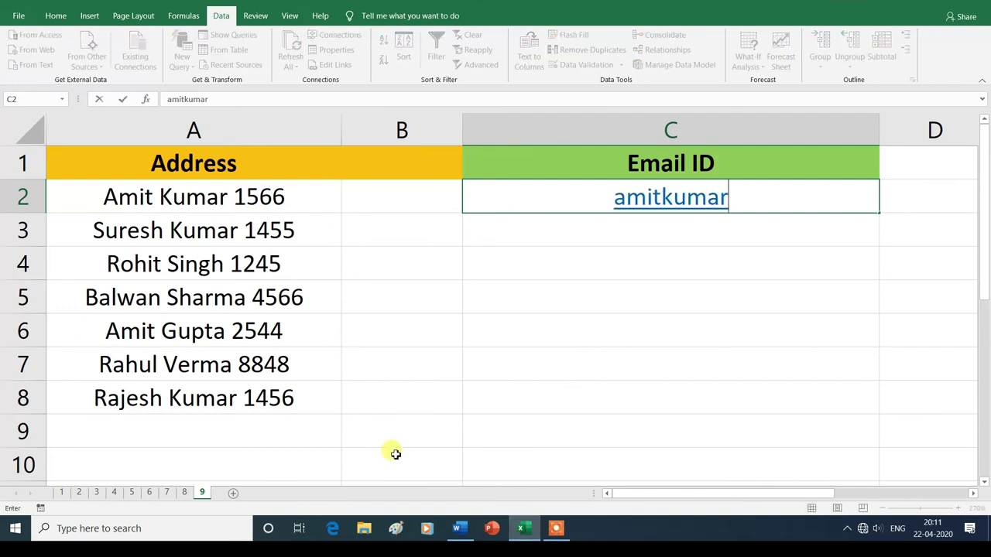
{"action": "type", "text": "1566"}
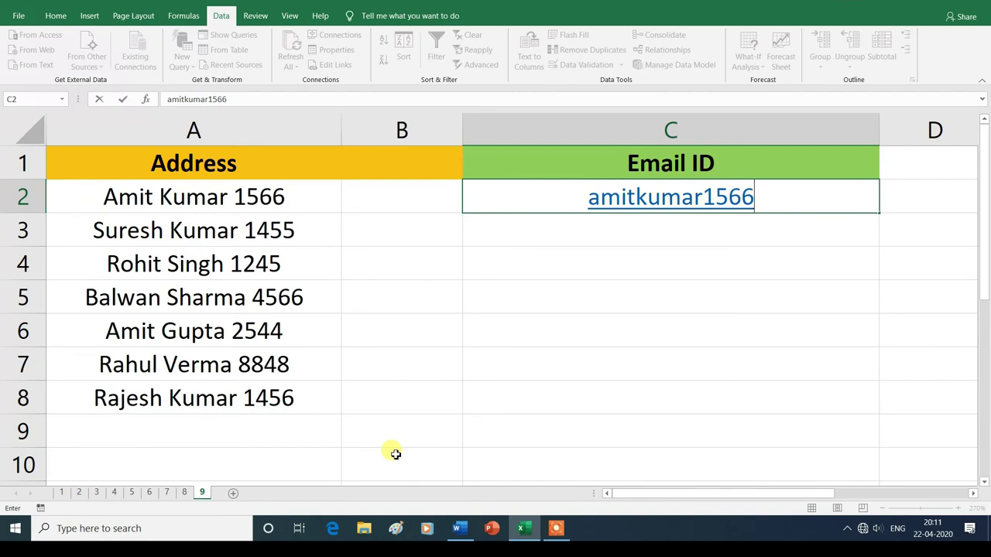
{"action": "key", "text": "Return"}
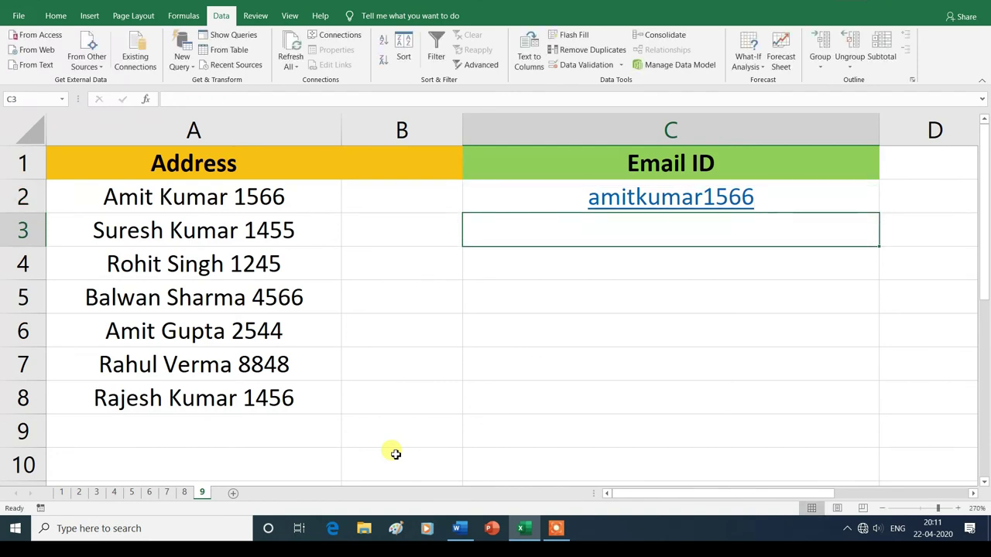
{"action": "left_click", "coordinate": [573, 35]}
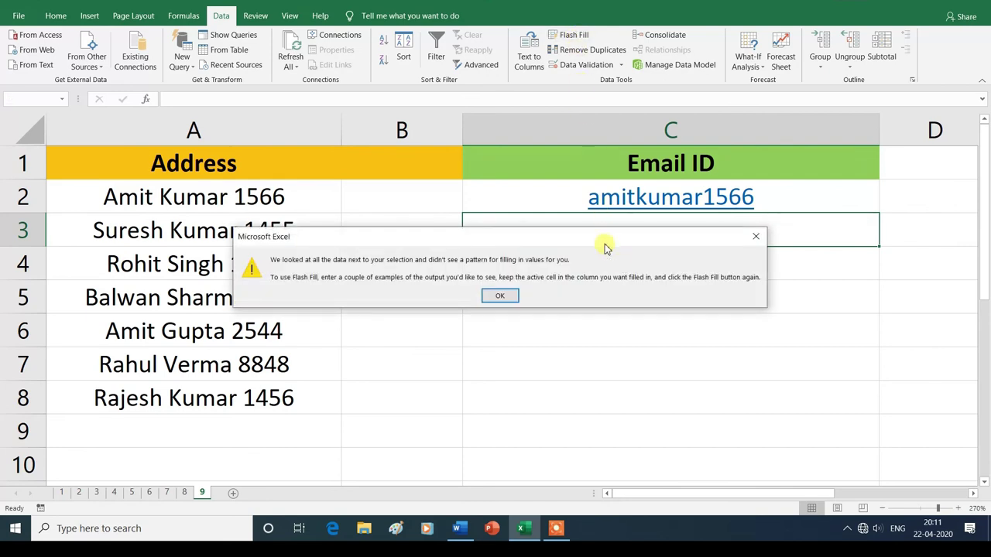
{"action": "left_click_drag", "start_coordinate": [606, 245], "coordinate": [618, 451]}
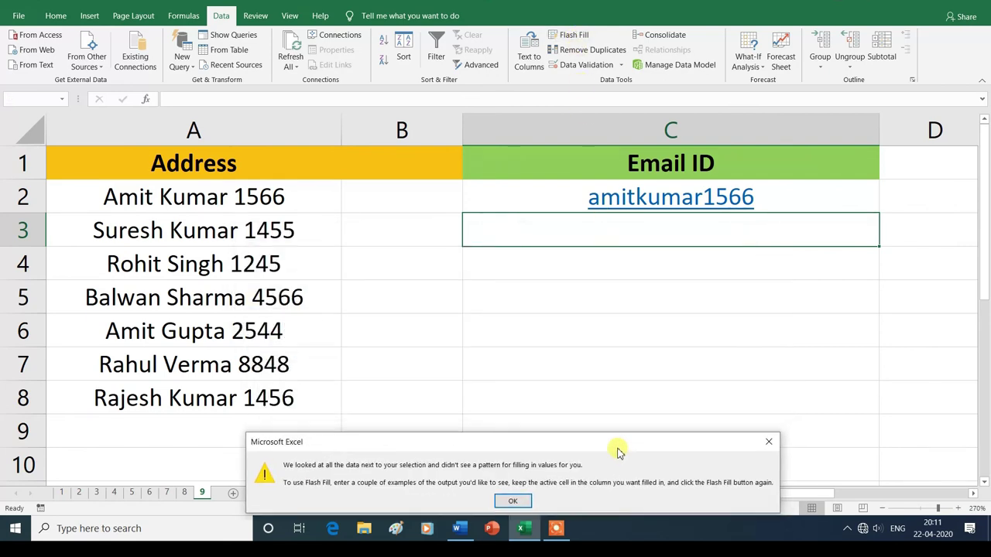